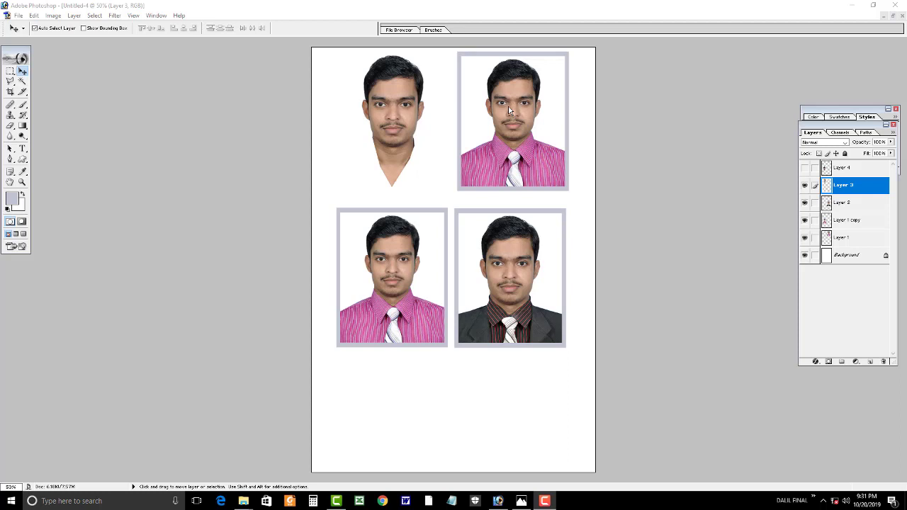
# Restore the finished Untitled-4 sheet into a smaller window and move it up and right
pyautogui.click(894, 15)
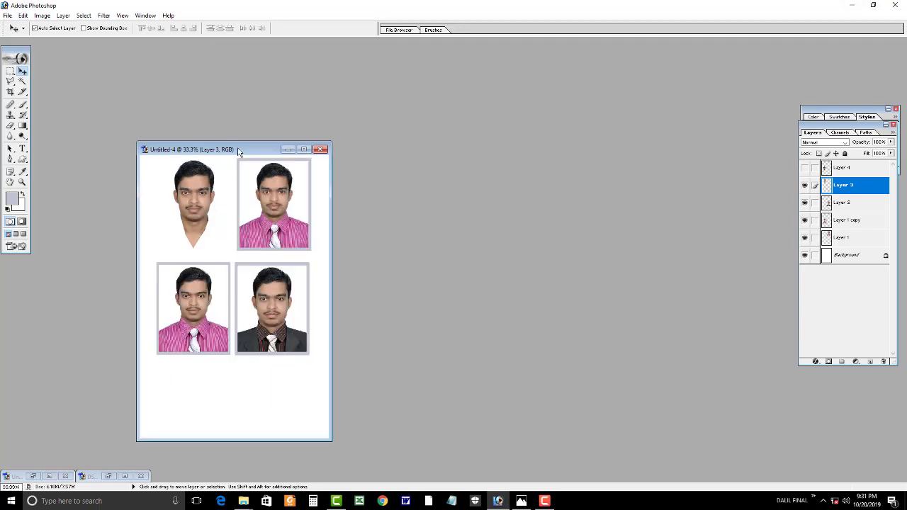
pyautogui.moveTo(227, 149); pyautogui.dragTo(261, 115)
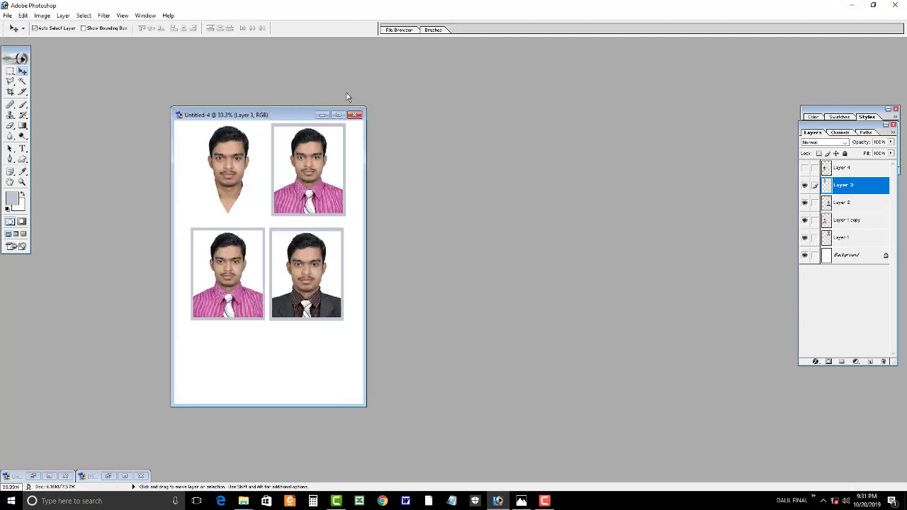
# Open the maroon-shirt photo DSC_5413 and start a polygonal lasso outline around the head
pyautogui.press('super+d')
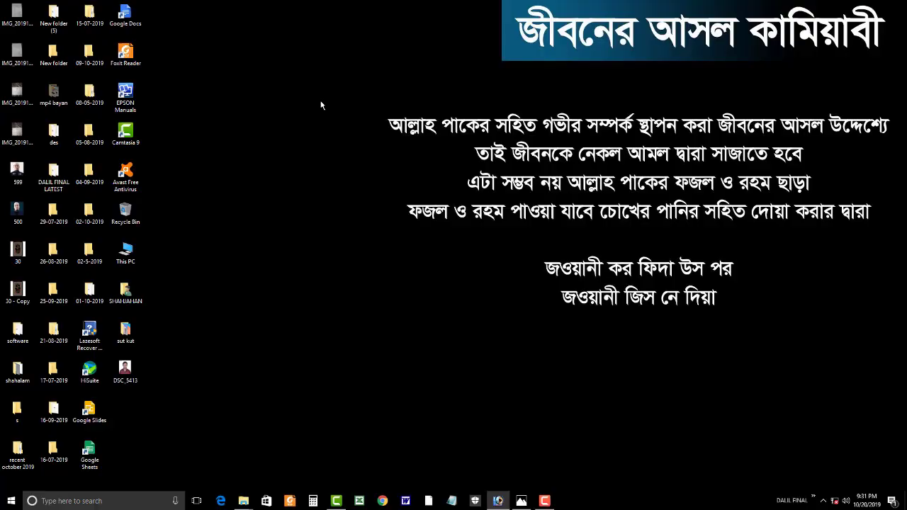
pyautogui.moveTo(126, 370)
pyautogui.mouseDown()
pyautogui.moveTo(220, 395)
pyautogui.moveTo(329, 132)
pyautogui.moveTo(315, 111)
pyautogui.mouseUp()
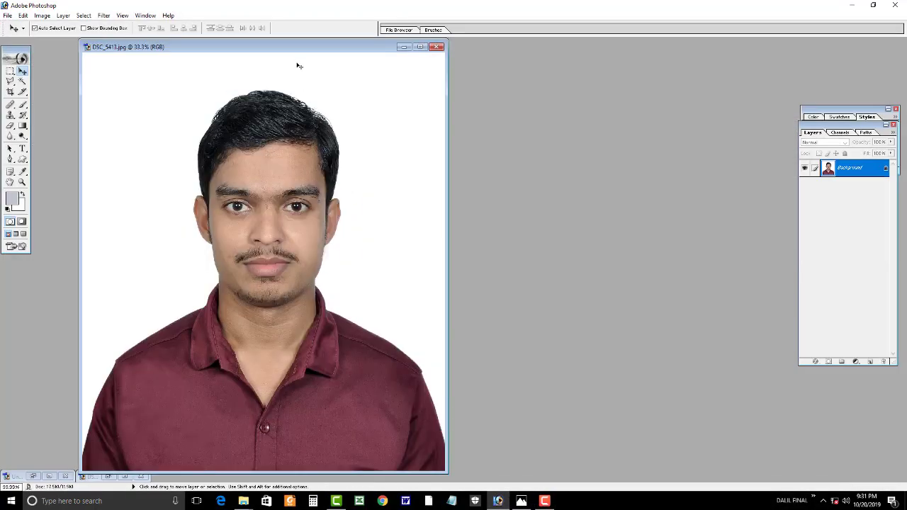
pyautogui.click(10, 82)
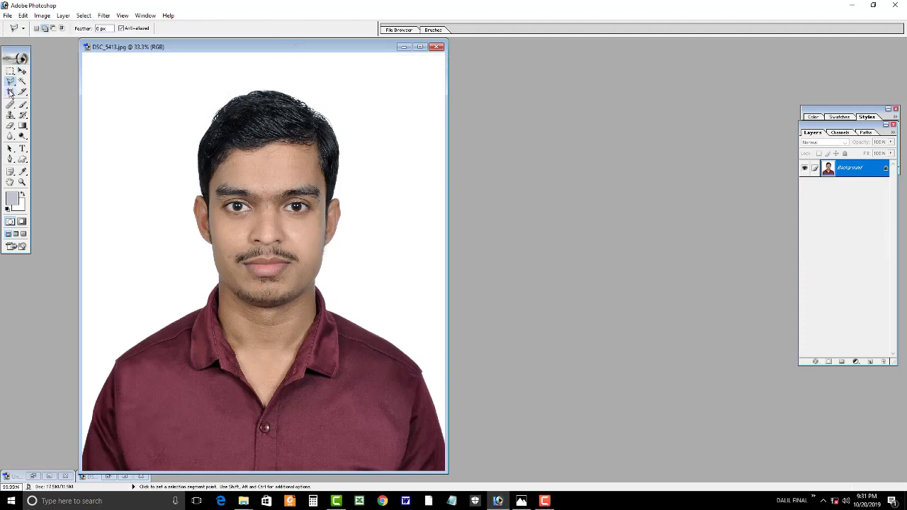
pyautogui.click(133, 207)
# Close the outline around the head, copy it onto Layer 1 and hide the Background
pyautogui.click(372, 246)
pyautogui.click(368, 126)
pyautogui.click(298, 80)
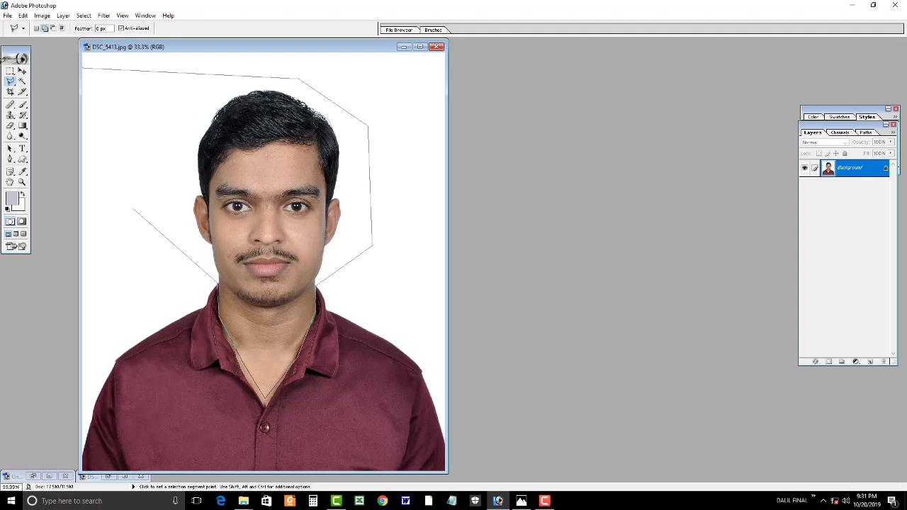
pyautogui.click(82, 67)
pyautogui.doubleClick(81, 155)
pyautogui.hotkey('ctrl', '-')
pyautogui.hotkey('ctrl', 'j')
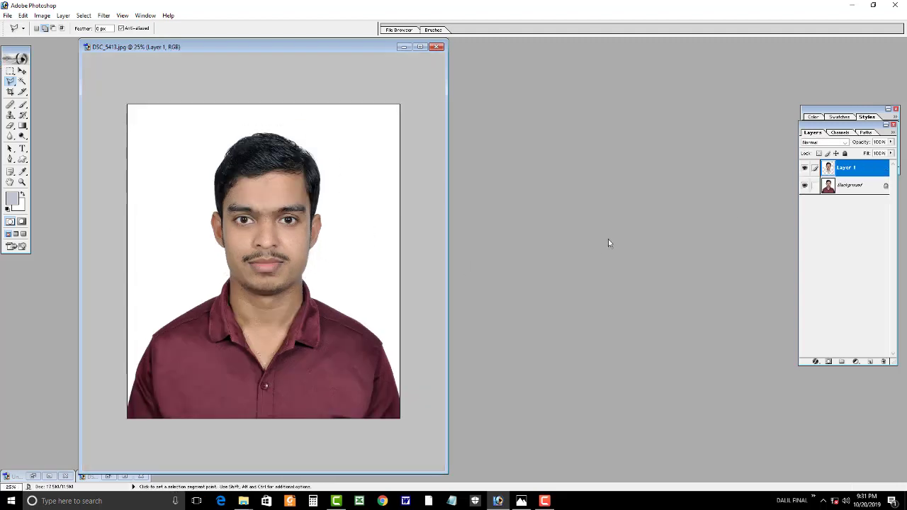
pyautogui.click(804, 186)
# Nudge the head layer and delete its white backdrop with the Magic Wand, leaving face and neck
pyautogui.press('v')
pyautogui.moveTo(192, 156); pyautogui.dragTo(207, 160)
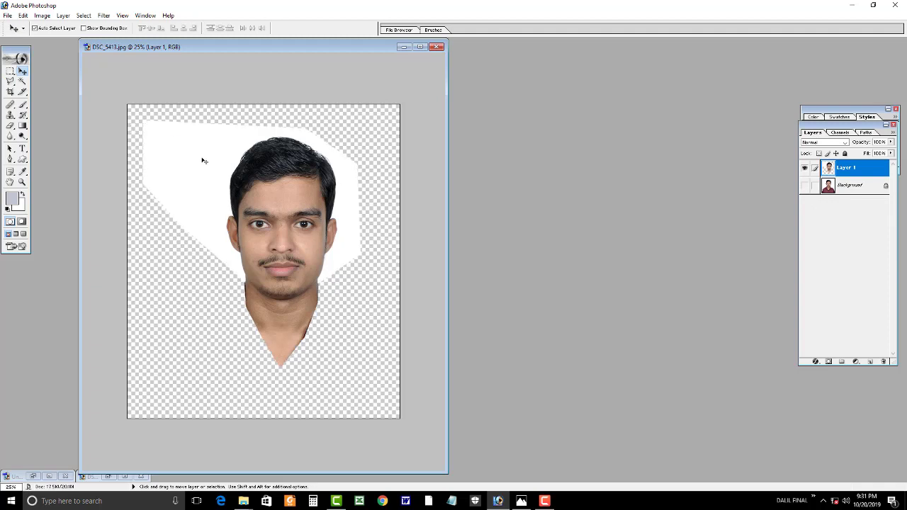
pyautogui.press('w')
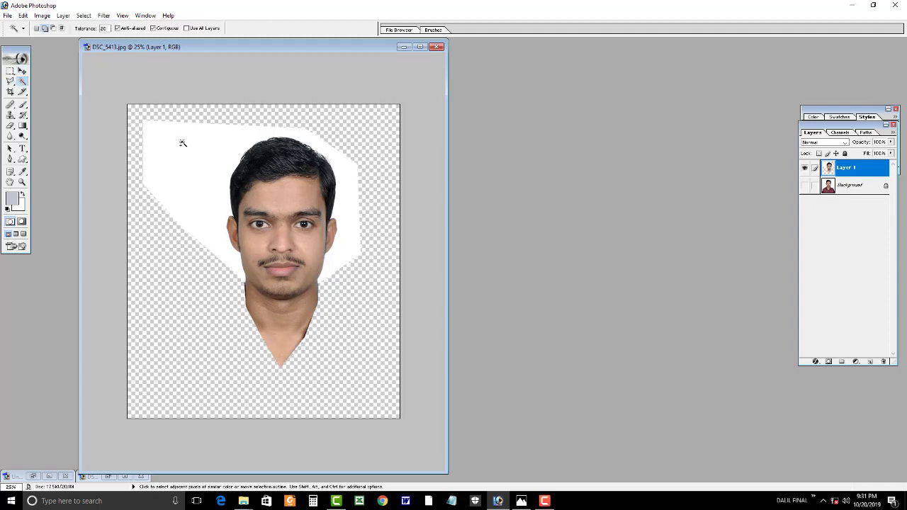
pyautogui.click(182, 143)
pyautogui.press('Delete')
pyautogui.hotkey('ctrl', '-')
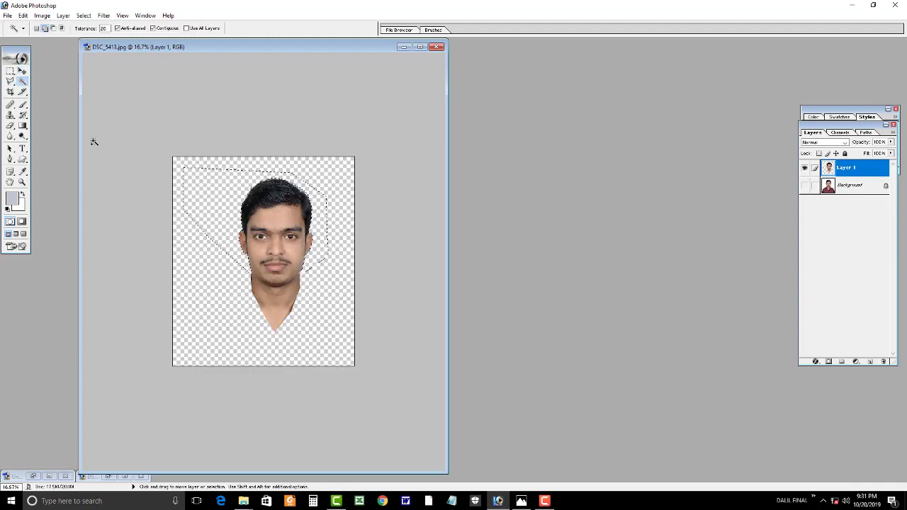
pyautogui.hotkey('ctrl', 'd')
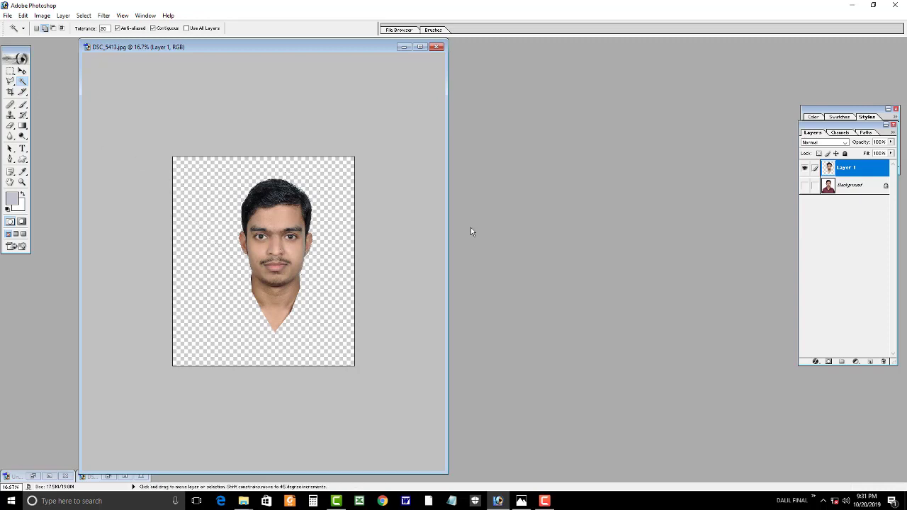
pyautogui.hotkey('ctrl', 'n')
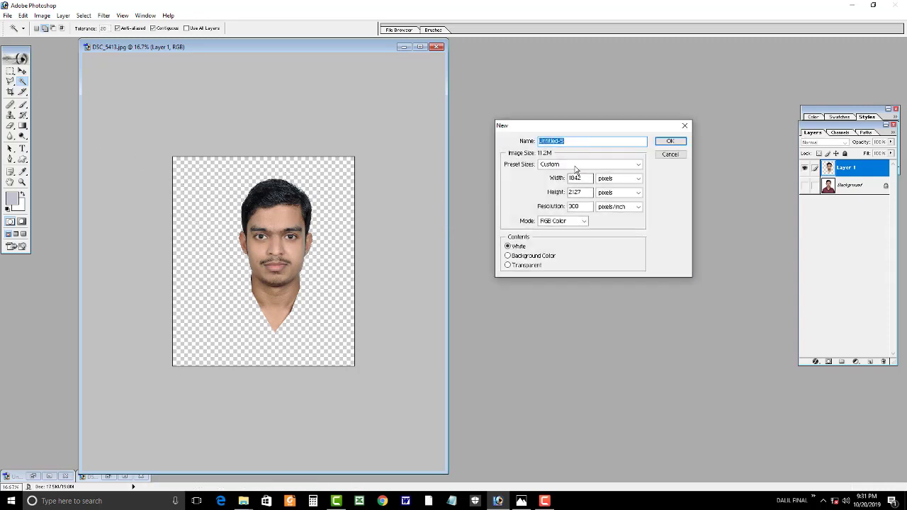
# Create a blank white 4 x 6 inch, 300 ppi document Untitled-5 placed to the right
pyautogui.click(669, 153)
pyautogui.click(8, 15)
pyautogui.click(26, 27)
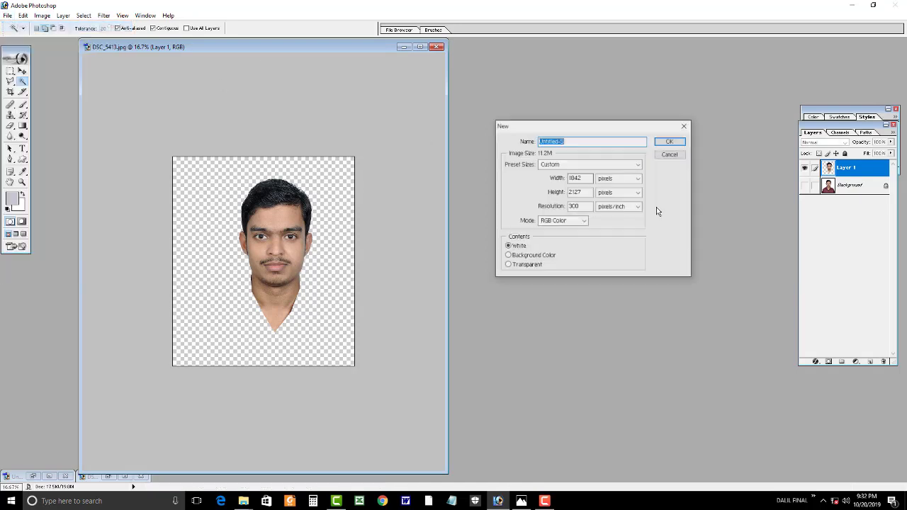
pyautogui.click(563, 164)
pyautogui.click(550, 243)
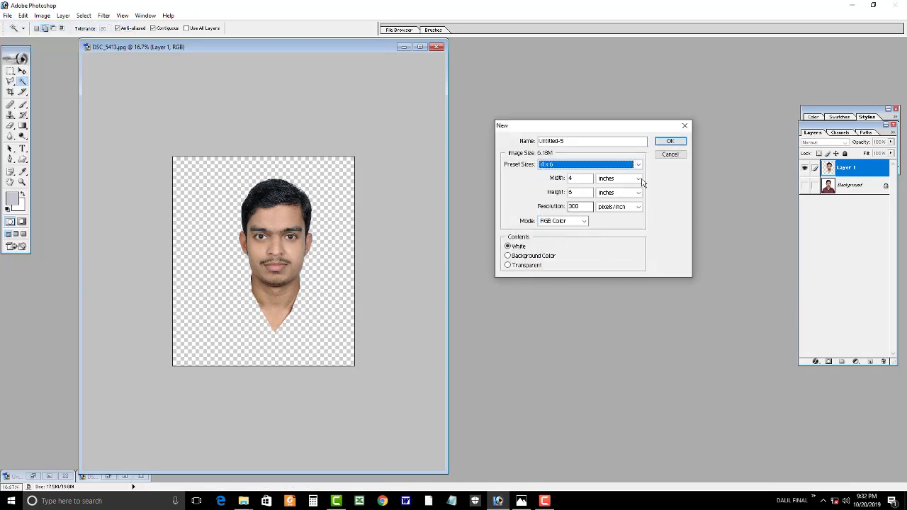
pyautogui.click(668, 143)
pyautogui.moveTo(170, 96); pyautogui.dragTo(610, 123)
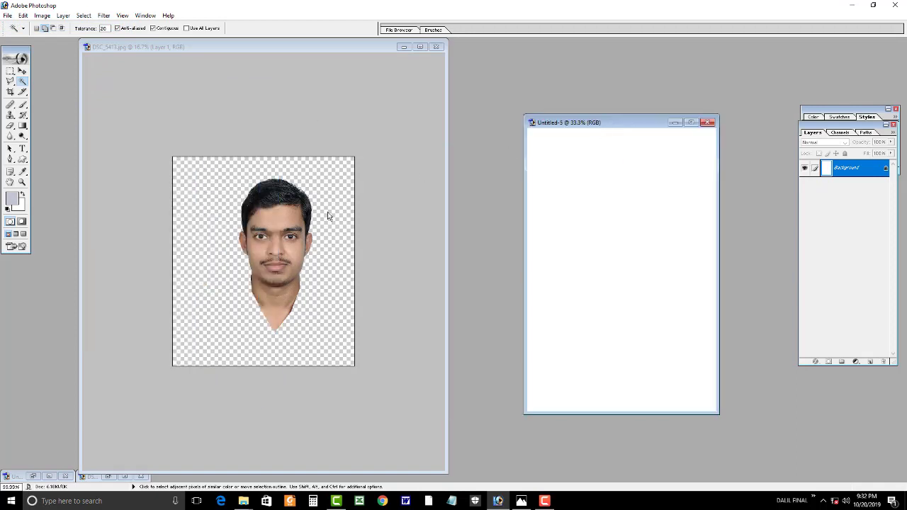
pyautogui.click(354, 189)
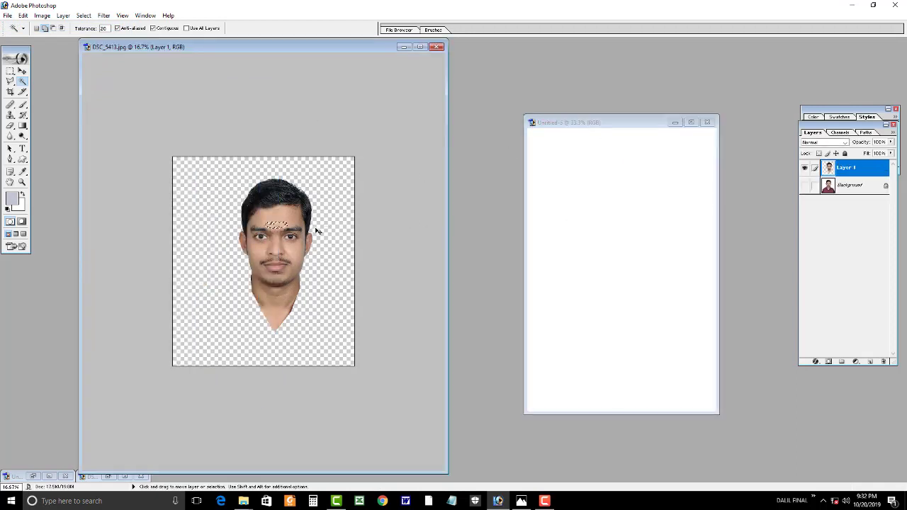
# Copy the cut-out head layer into the 4 x 6 Untitled-5 document
pyautogui.hotkey('ctrl', 'd')
pyautogui.click(21, 72)
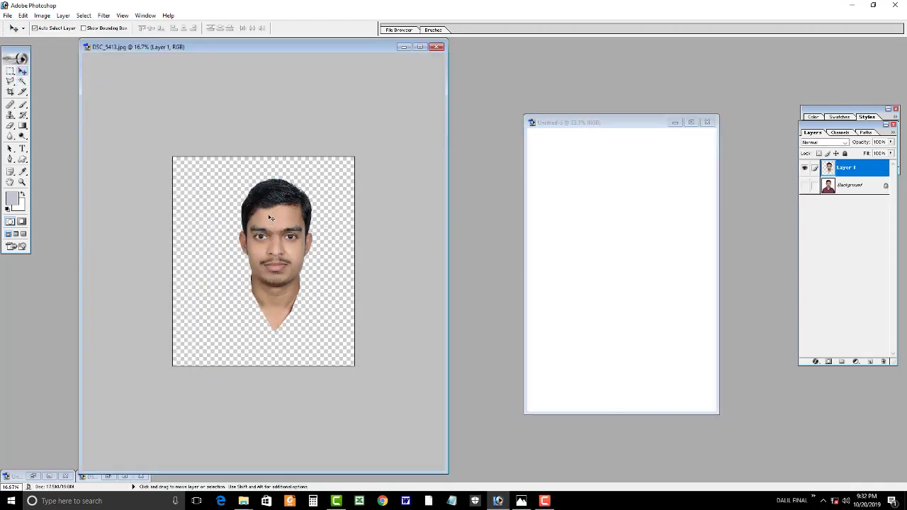
pyautogui.moveTo(269, 218); pyautogui.dragTo(604, 224)
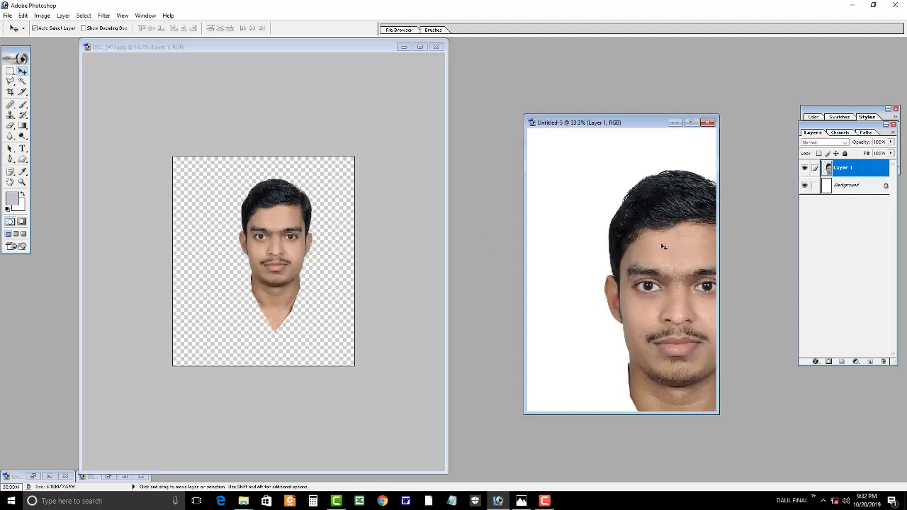
pyautogui.hotkey('ctrl', '-')
# Scale the head to about 44.8%, move it to the upper middle, then hide Photoshop
pyautogui.hotkey('ctrl', 't')
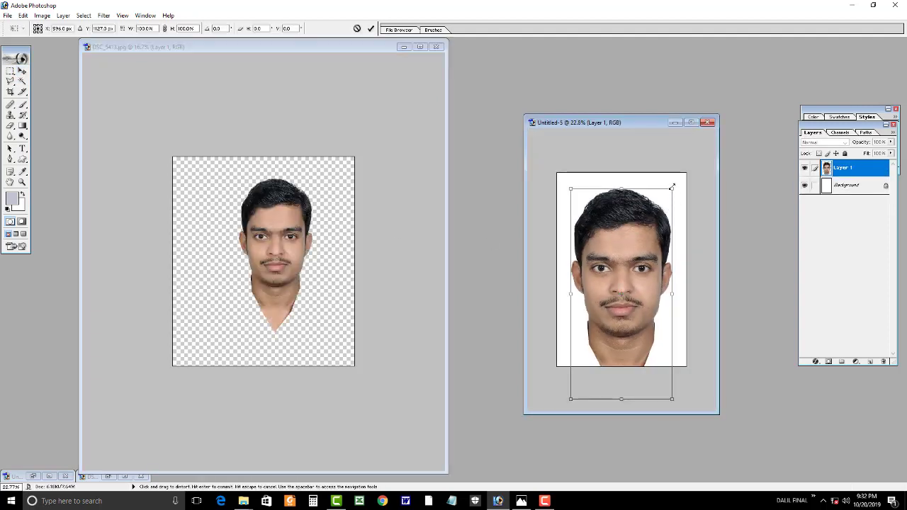
pyautogui.moveTo(671, 187); pyautogui.dragTo(647, 247)
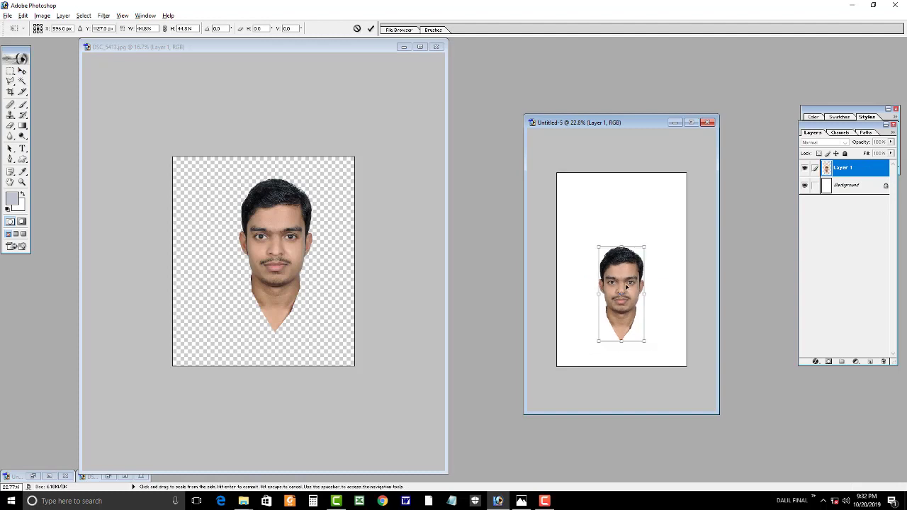
pyautogui.moveTo(629, 287); pyautogui.dragTo(629, 249)
pyautogui.press('Return')
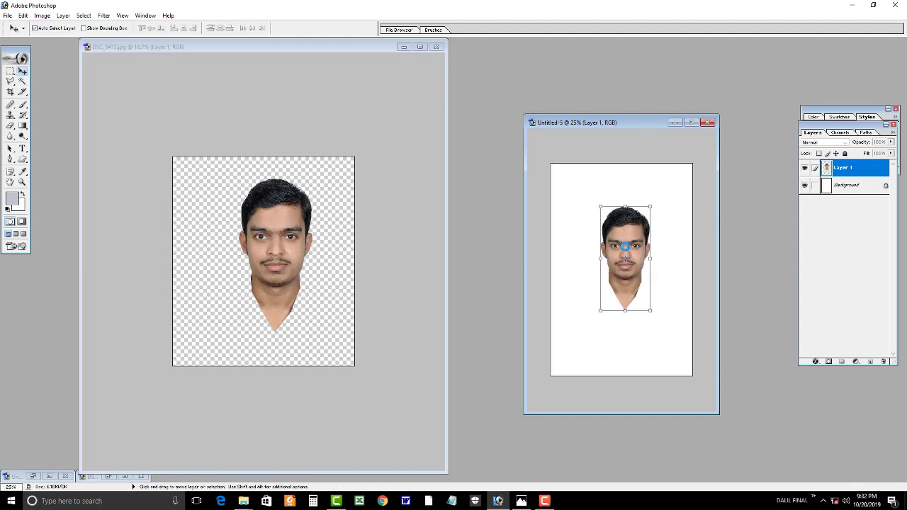
pyautogui.hotkey('ctrl', '+')
pyautogui.moveTo(585, 124); pyautogui.dragTo(356, 124)
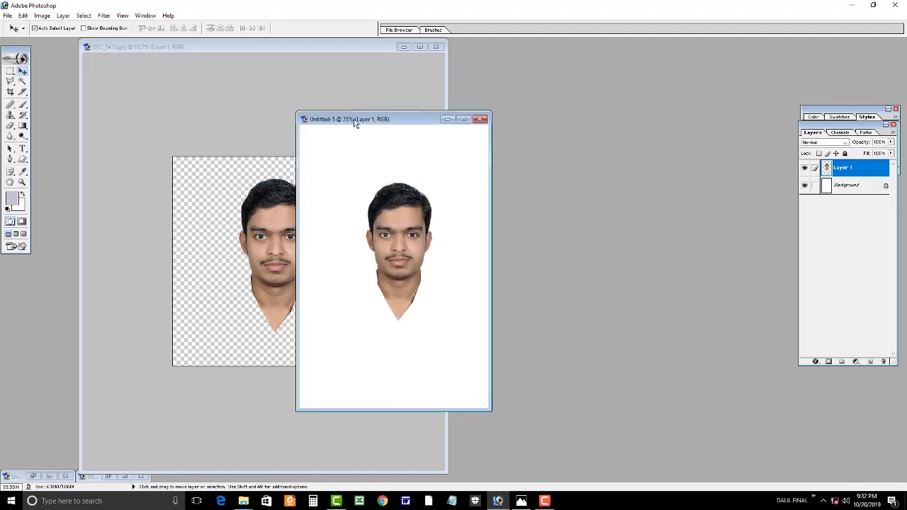
pyautogui.hotkey('ctrl', '-')
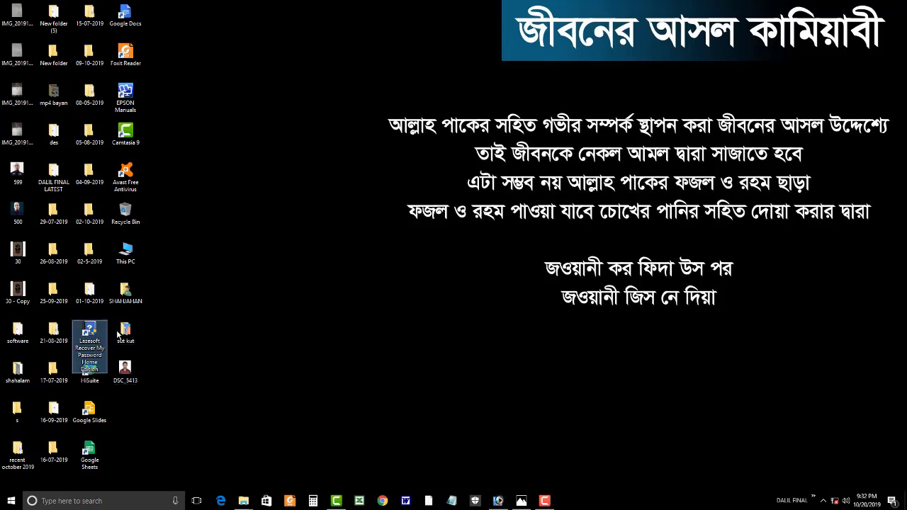
# Open the sut kut folder and bring template GM_1 (41) into Photoshop
pyautogui.doubleClick(125, 332)
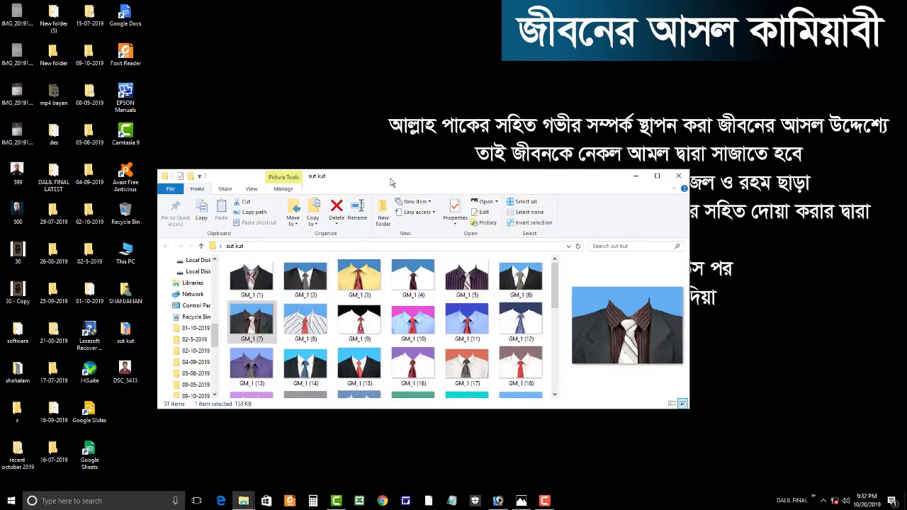
pyautogui.doubleClick(390, 183)
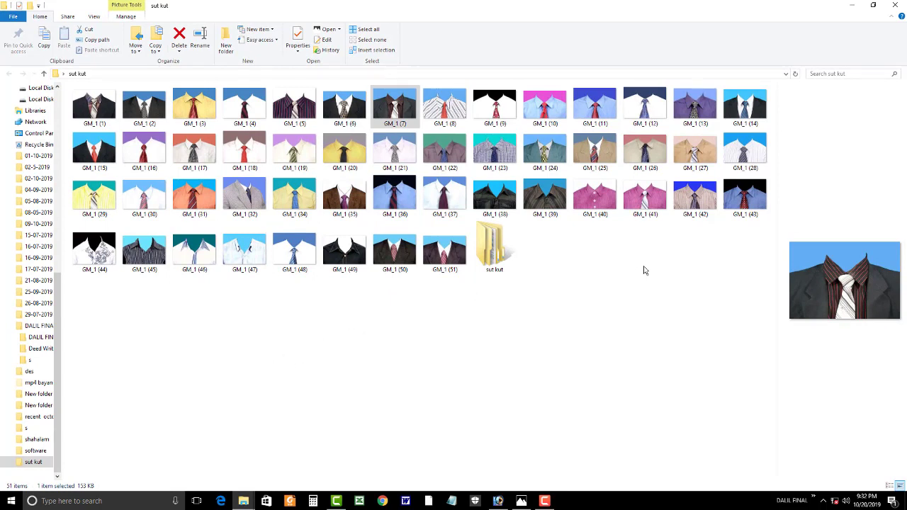
pyautogui.moveTo(646, 201)
pyautogui.mouseDown()
pyautogui.moveTo(498, 502)
pyautogui.moveTo(342, 150)
pyautogui.mouseUp()
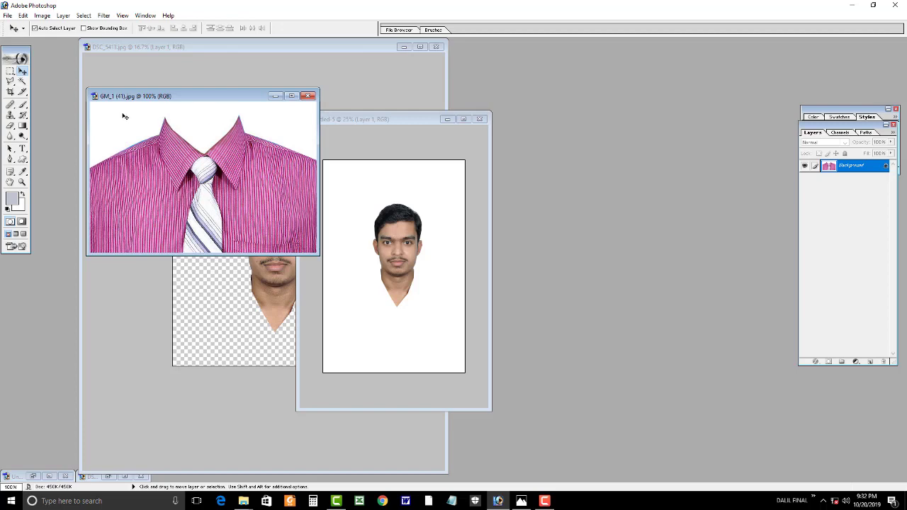
# Select the pink shirt and tie via inverted Magic Wand and copy it into Untitled-5 as Layer 2
pyautogui.click(22, 81)
pyautogui.click(192, 128)
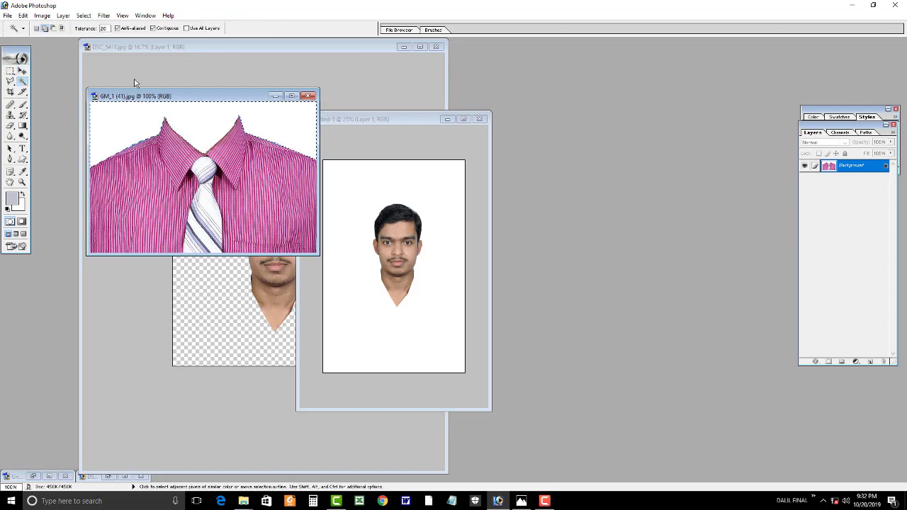
pyautogui.click(83, 15)
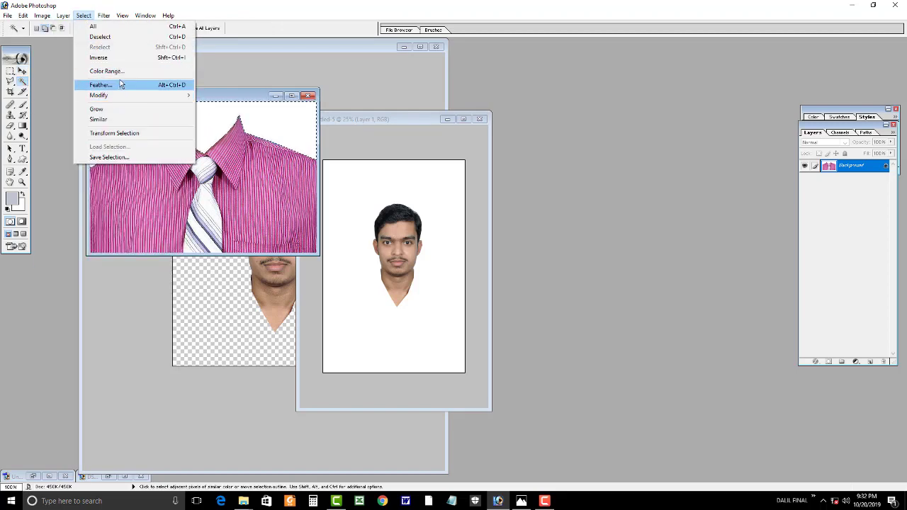
pyautogui.click(130, 62)
pyautogui.moveTo(212, 177); pyautogui.dragTo(426, 205)
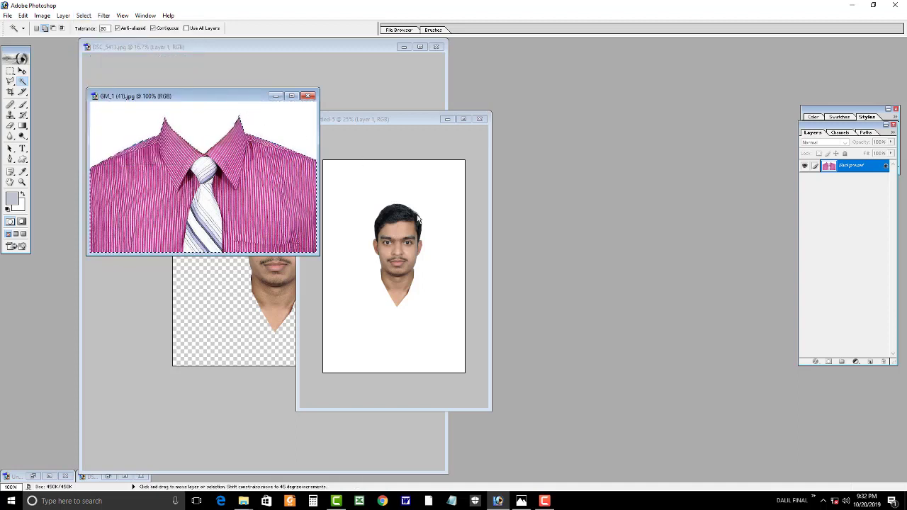
pyautogui.press('v')
pyautogui.doubleClick(401, 124)
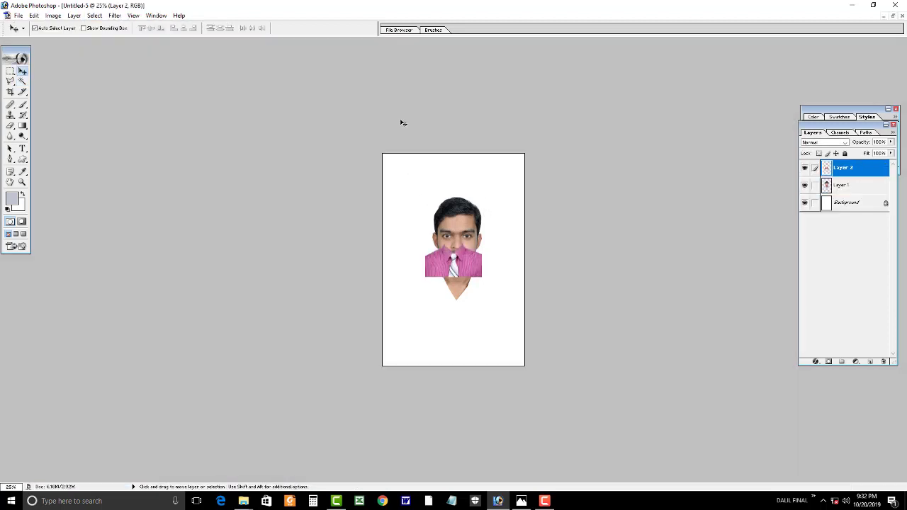
# Move the pink shirt below the face and enlarge it from its corner
pyautogui.click(476, 269)
pyautogui.click(472, 272)
pyautogui.moveTo(471, 206); pyautogui.dragTo(482, 269)
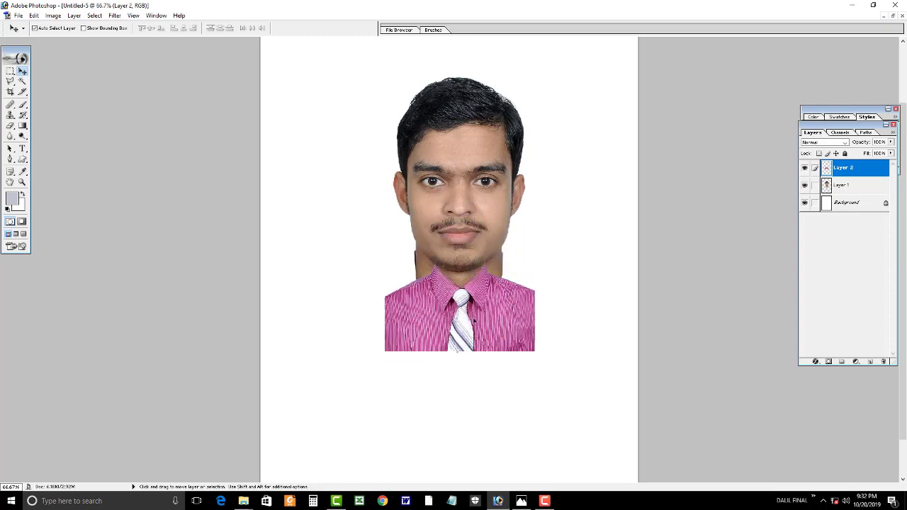
pyautogui.click(482, 268)
pyautogui.hotkey('ctrl', 't')
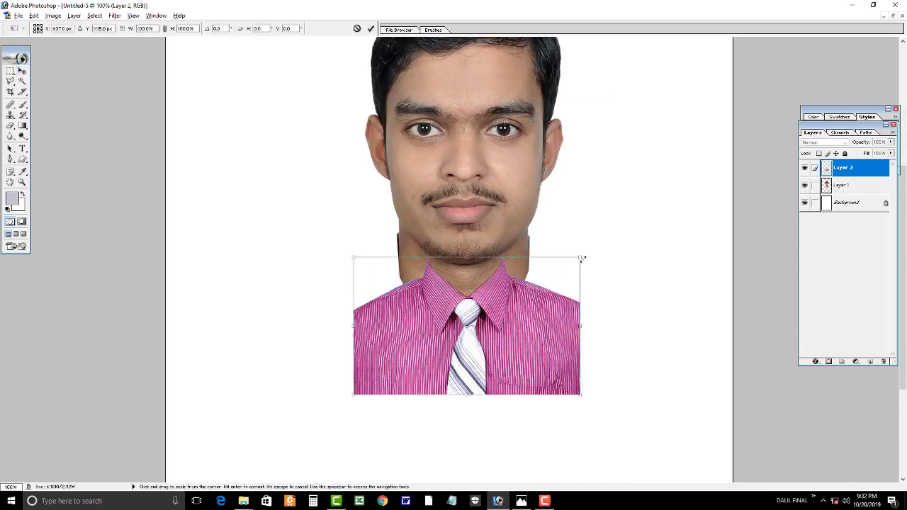
pyautogui.moveTo(581, 259)
pyautogui.mouseDown()
pyautogui.moveTo(648, 229)
pyautogui.moveTo(645, 217)
pyautogui.mouseUp()
pyautogui.press('Return')
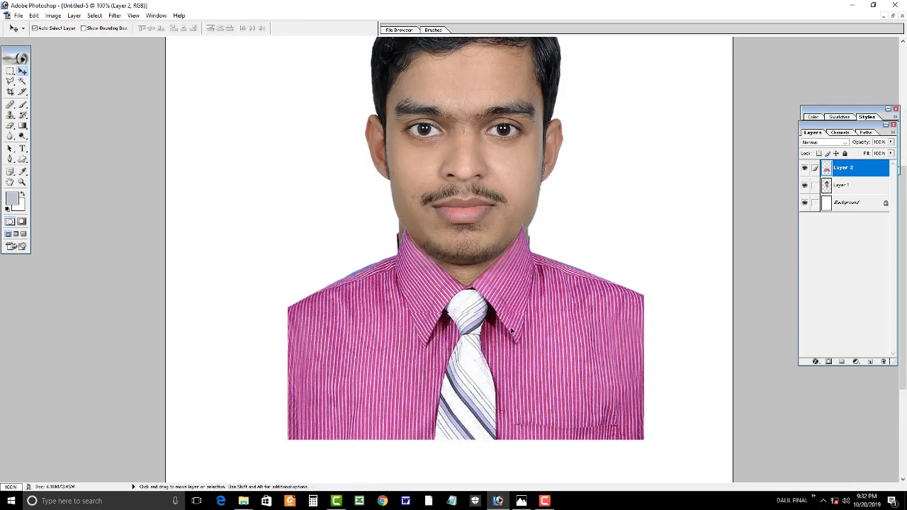
pyautogui.moveTo(464, 248); pyautogui.dragTo(465, 265)
# Shrink the face layer slightly, to about 89.9%
pyautogui.click(465, 264)
pyautogui.scroll(2, 464, 265)
pyautogui.hotkey('ctrl', 't')
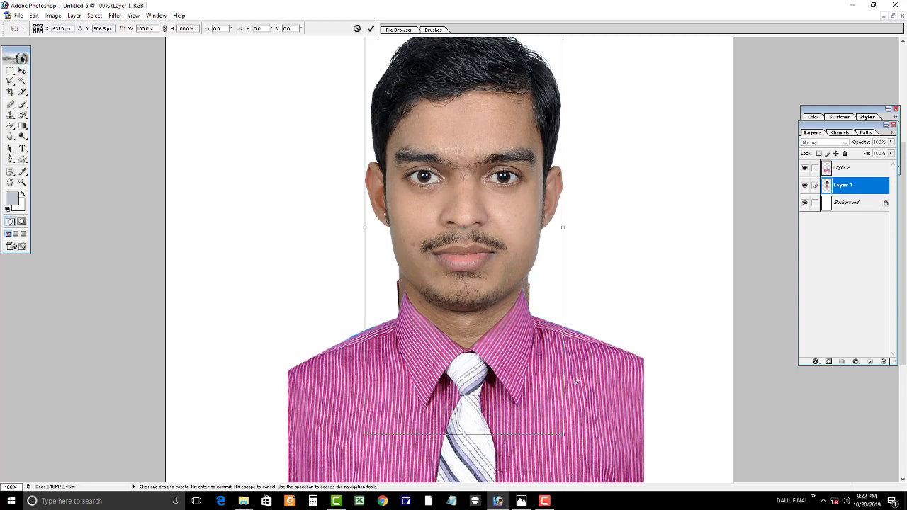
pyautogui.moveTo(564, 428); pyautogui.dragTo(556, 417)
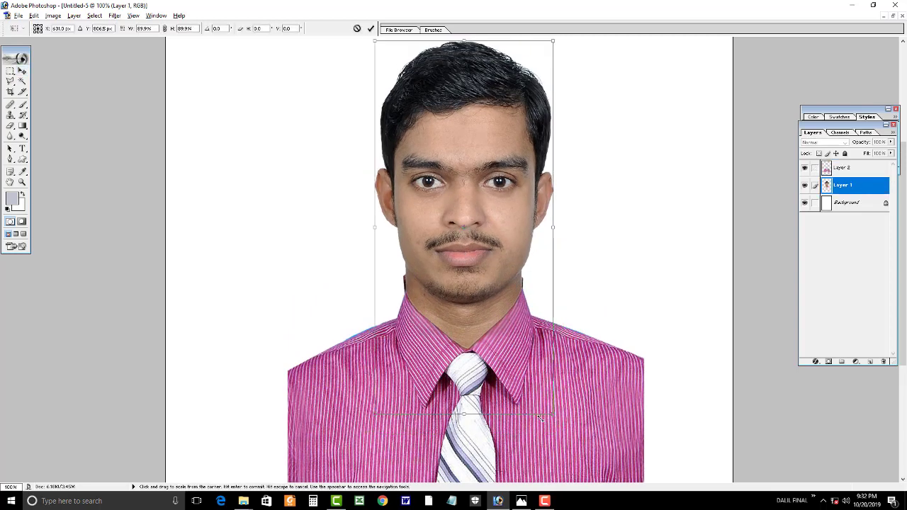
pyautogui.press('Return')
# Move the shirt up so the neck sits in the collar below the chin
pyautogui.click(508, 359)
pyautogui.moveTo(508, 359); pyautogui.dragTo(508, 345)
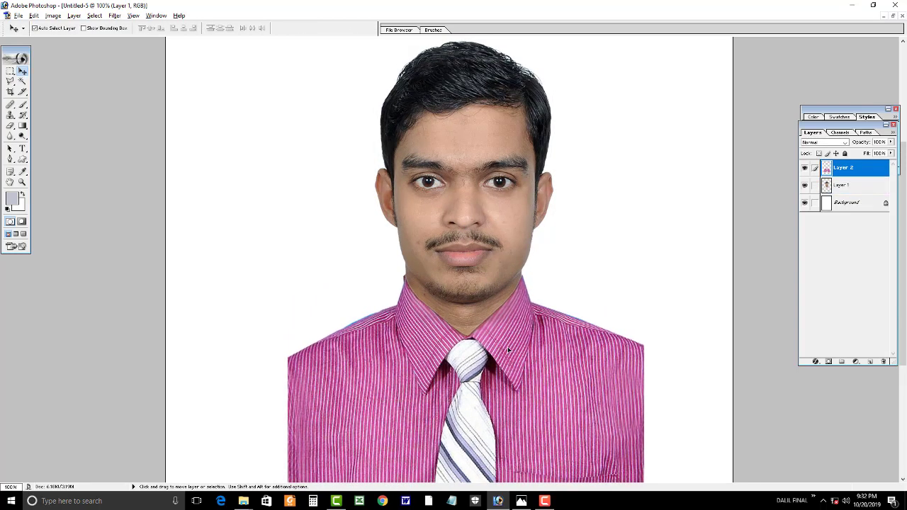
pyautogui.hotkey('ctrl', '+')
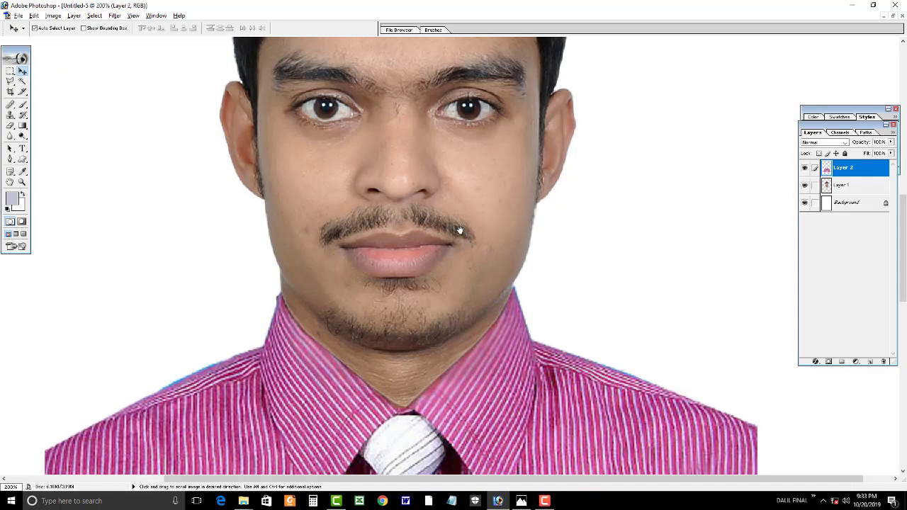
pyautogui.moveTo(486, 380); pyautogui.dragTo(486, 351)
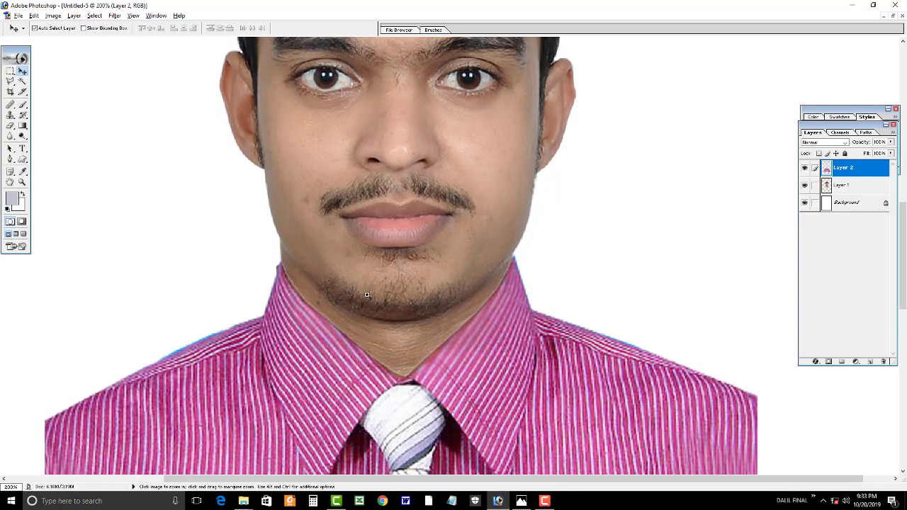
pyautogui.hotkey('ctrl', '+')
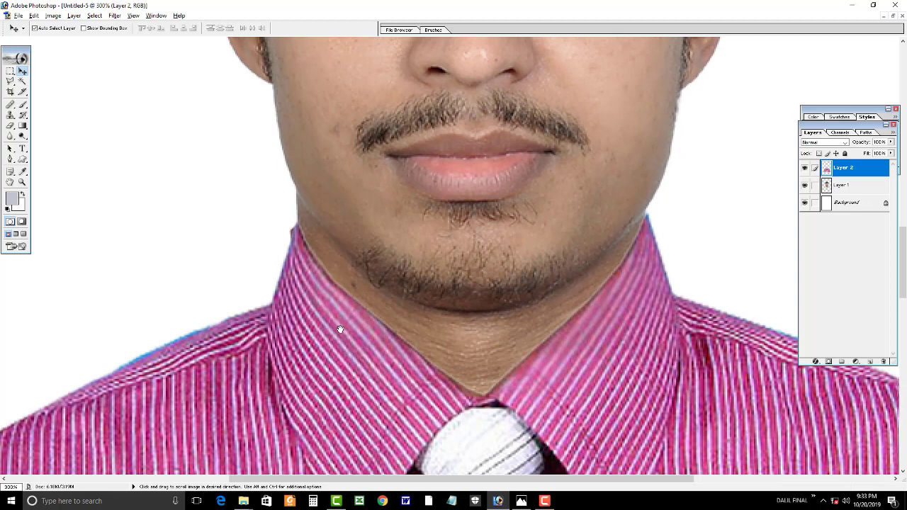
# Lasso the stray area beside the left side of the neck on Layer 1, then view the whole page
pyautogui.moveTo(370, 307); pyautogui.dragTo(313, 335)
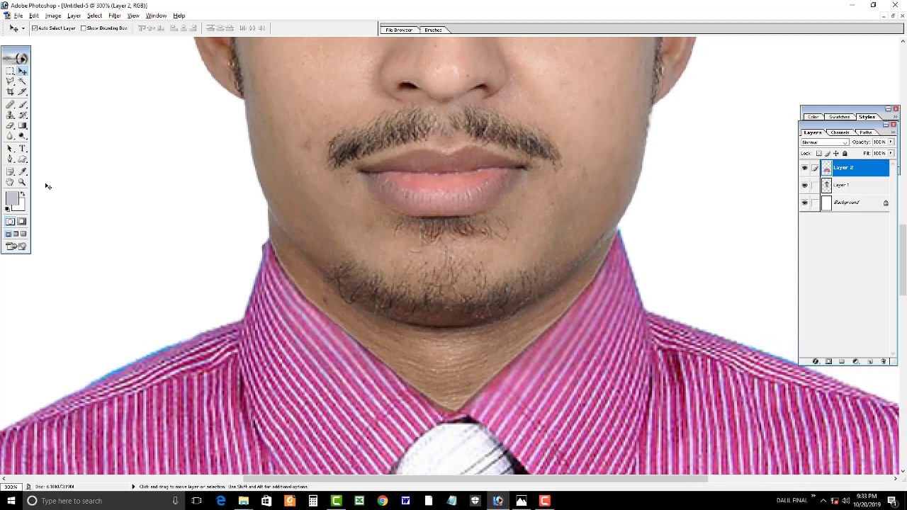
pyautogui.click(10, 81)
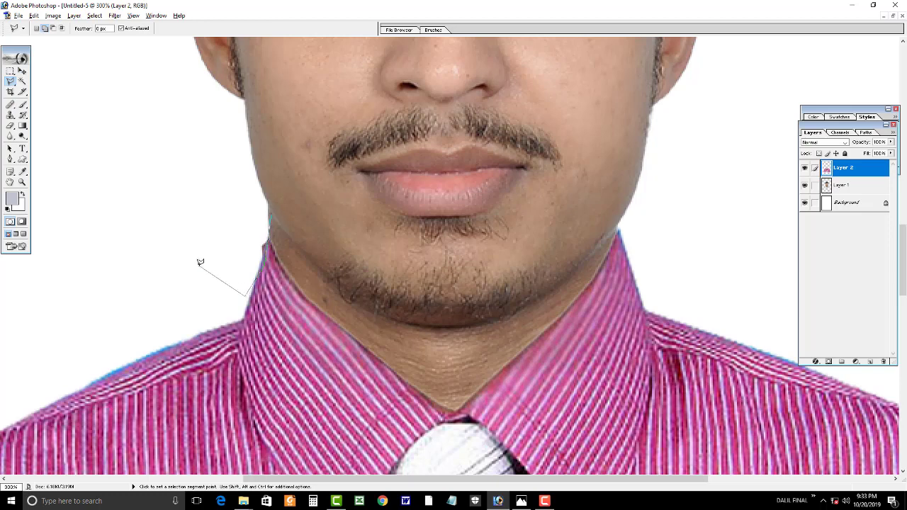
pyautogui.press('BackSpace')
pyautogui.press('BackSpace')
pyautogui.press('BackSpace')
pyautogui.doubleClick(164, 281)
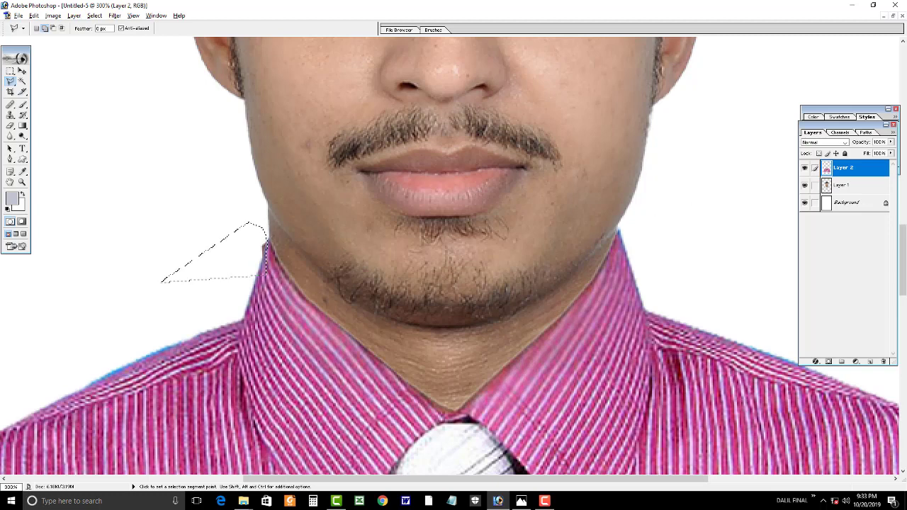
pyautogui.click(842, 186)
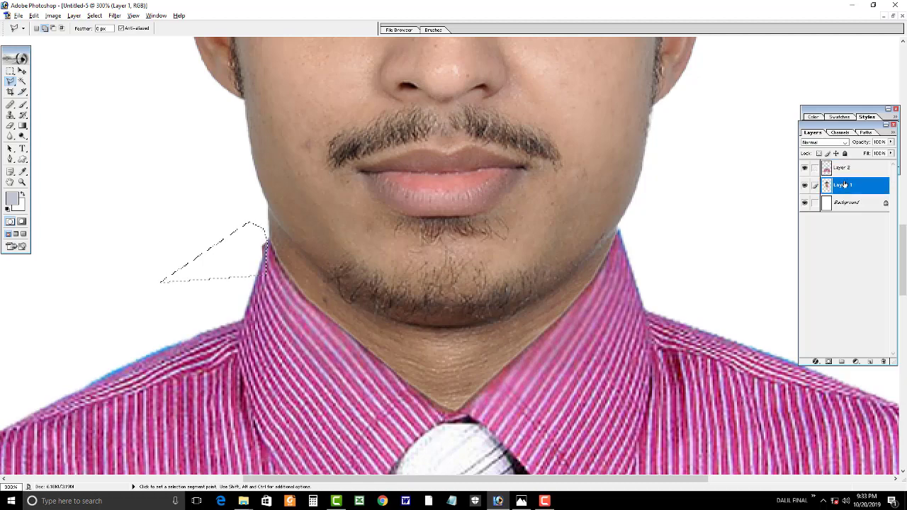
pyautogui.hotkey('ctrl', '0')
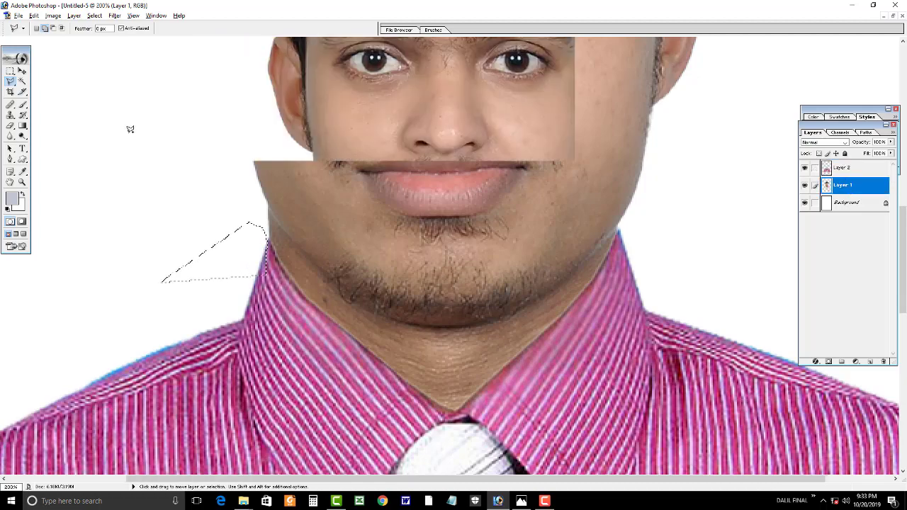
# Hide the white Background, merge the shirt into the face layer, and move the portrait up-left
pyautogui.press('v')
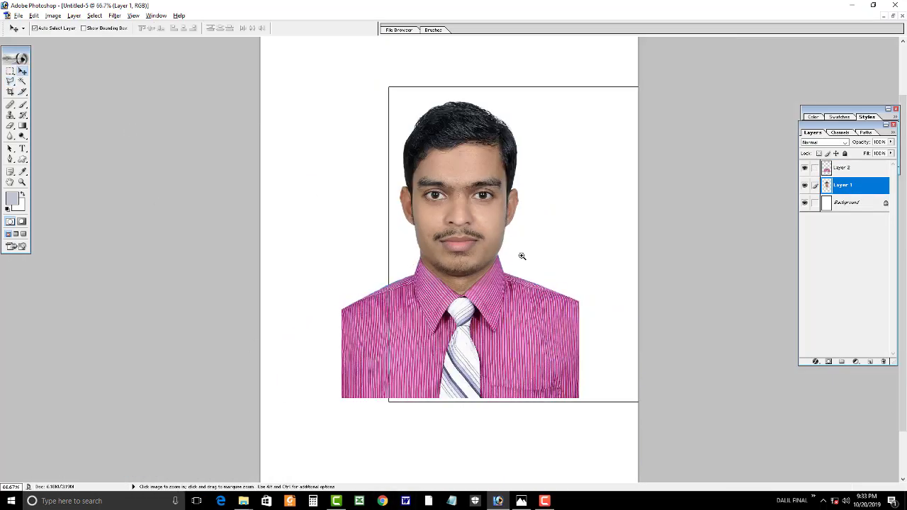
pyautogui.hotkey('ctrl', 'alt', '0')
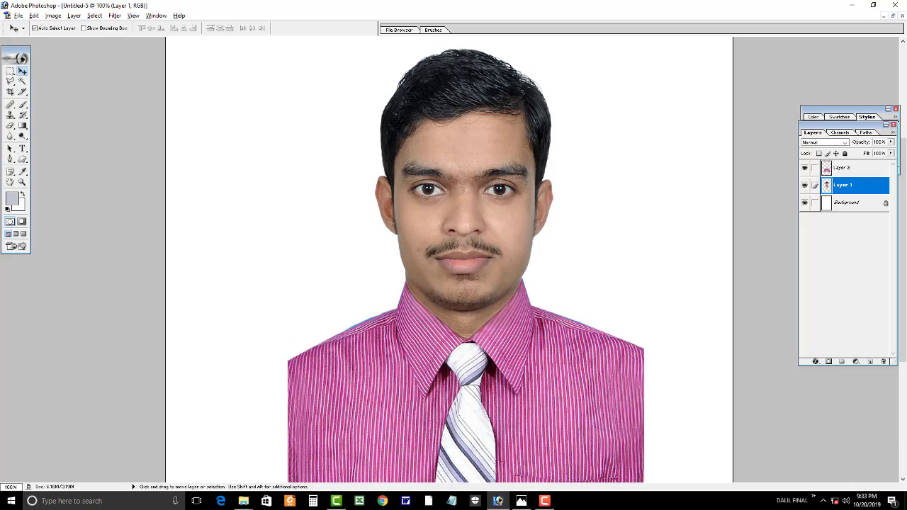
pyautogui.click(804, 203)
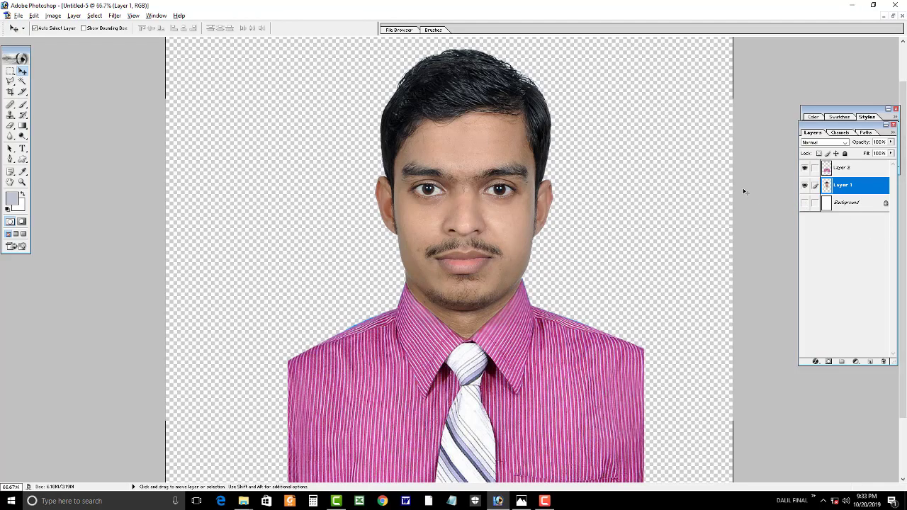
pyautogui.hotkey('ctrl', '-')
pyautogui.moveTo(466, 205); pyautogui.dragTo(452, 175)
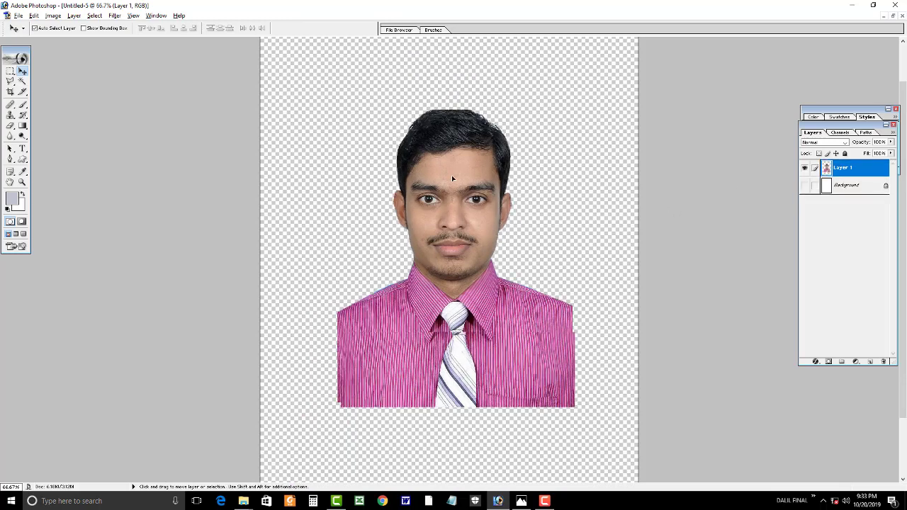
pyautogui.hotkey('ctrl', 'a')
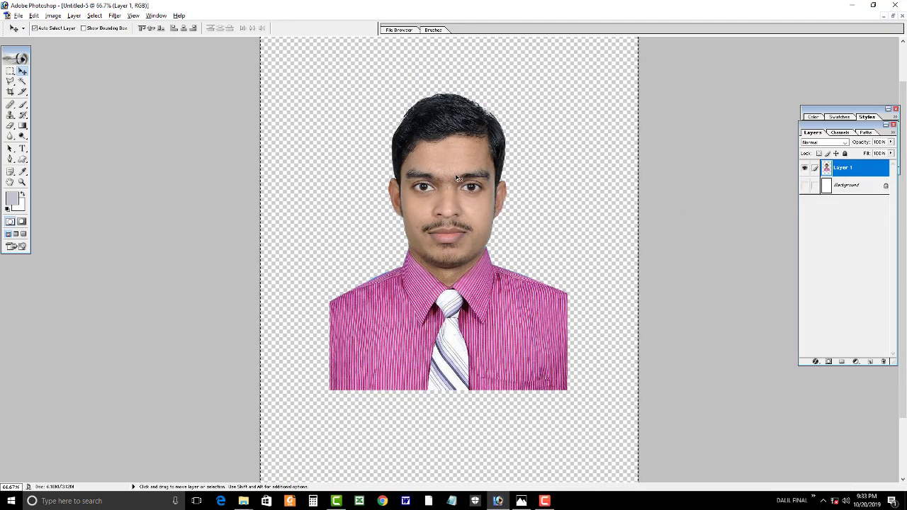
pyautogui.hotkey('ctrl', 'n')
# Create a new Letter-based document sized 4 cm wide by 5 cm high, in centimetres
pyautogui.click(593, 165)
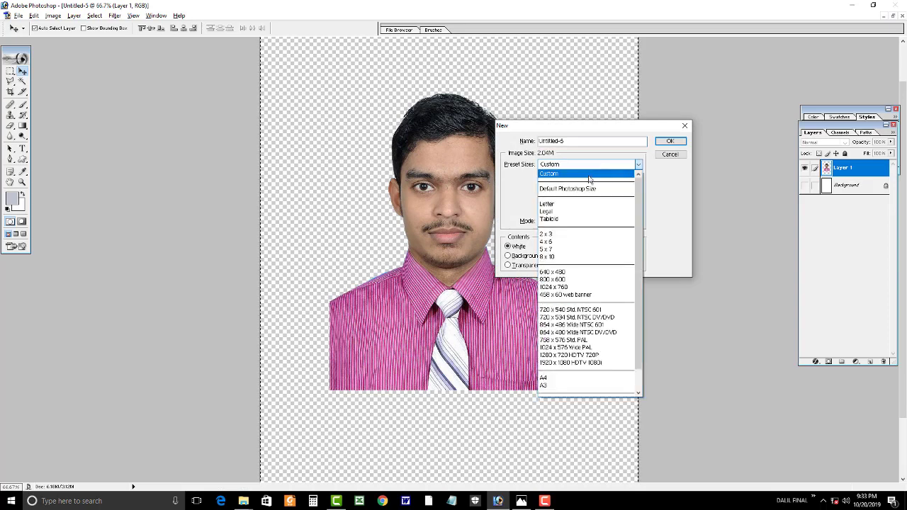
pyautogui.click(595, 204)
pyautogui.click(619, 177)
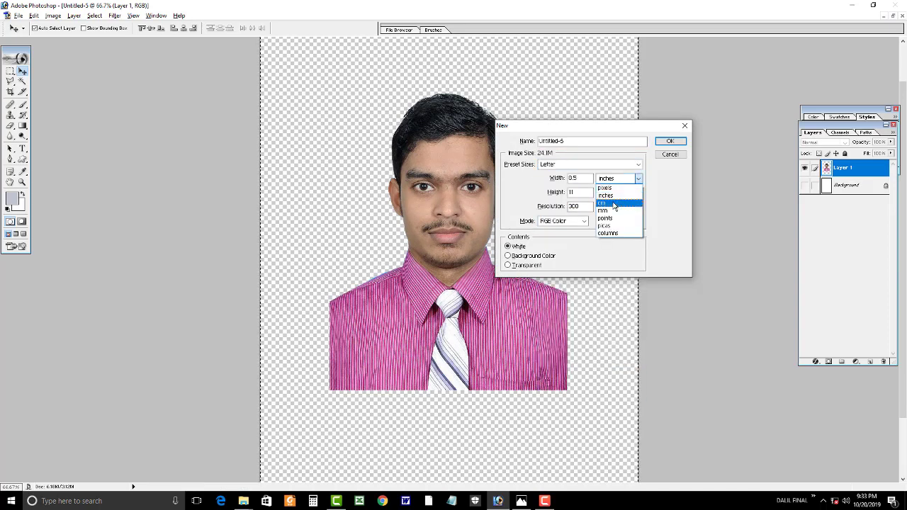
pyautogui.click(601, 202)
pyautogui.click(637, 192)
pyautogui.click(606, 209)
pyautogui.press('Down')
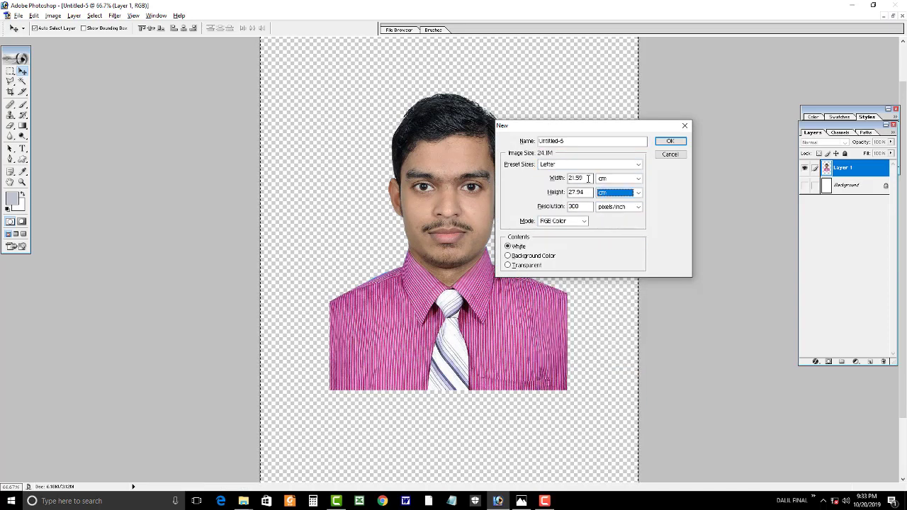
pyautogui.hotkey('shift', 'Tab')
pyautogui.hotkey('shift', 'Tab')
pyautogui.hotkey('shift', 'Tab')
pyautogui.write('4')
pyautogui.press('Tab')
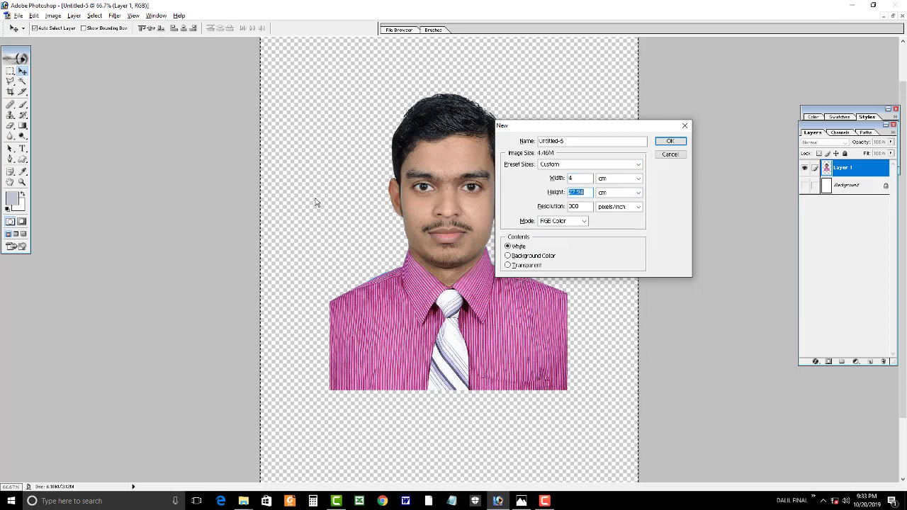
pyautogui.write('5')
pyautogui.press('Return')
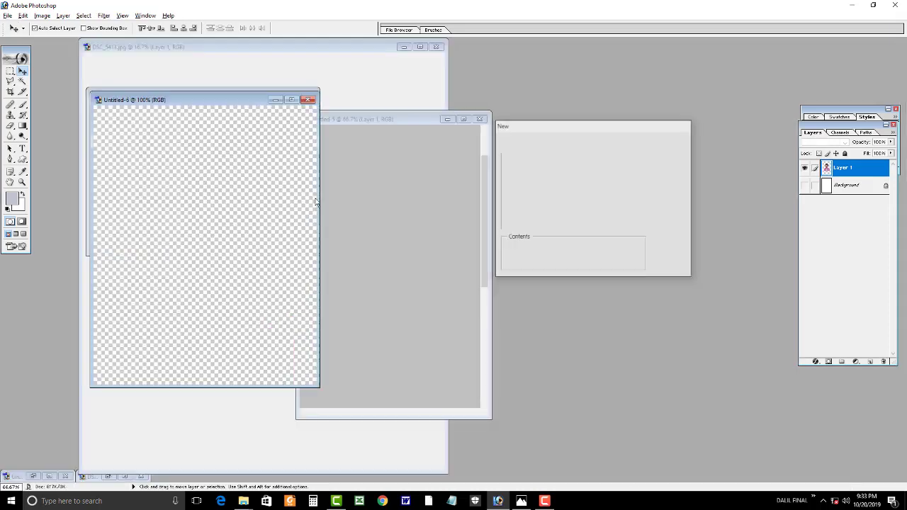
# Drag the portrait into Untitled-6, scale it to fill the 4 × 5 cm frame, and flatten
pyautogui.moveTo(397, 248)
pyautogui.mouseDown()
pyautogui.moveTo(212, 226)
pyautogui.moveTo(236, 204)
pyautogui.mouseUp()
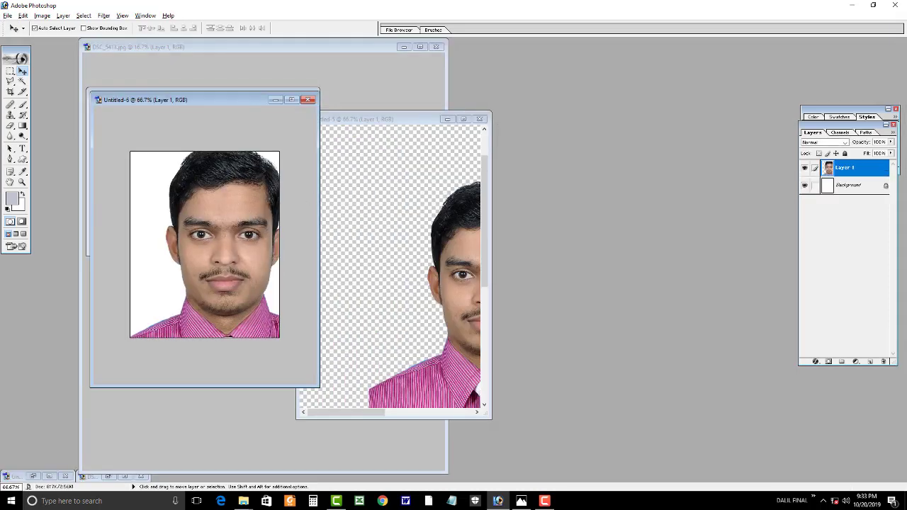
pyautogui.hotkey('ctrl', 't')
pyautogui.moveTo(107, 140); pyautogui.dragTo(155, 201)
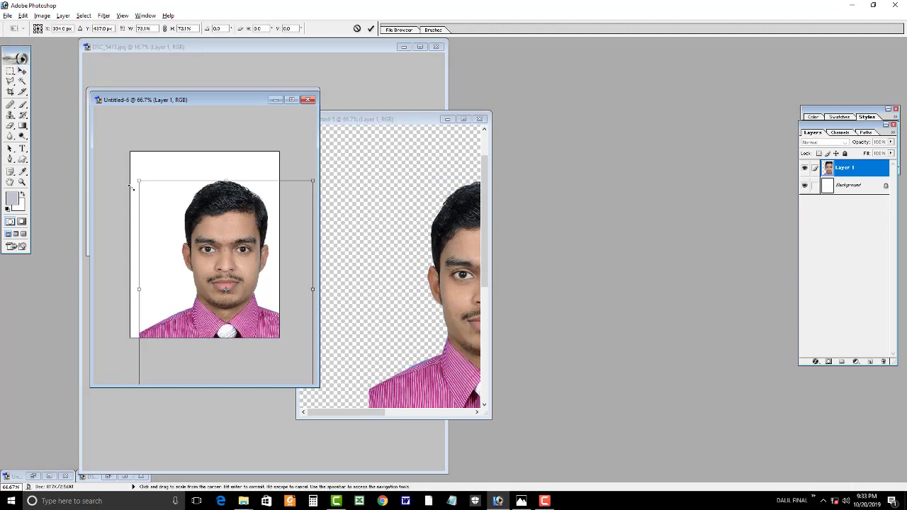
pyautogui.moveTo(188, 238); pyautogui.dragTo(146, 177)
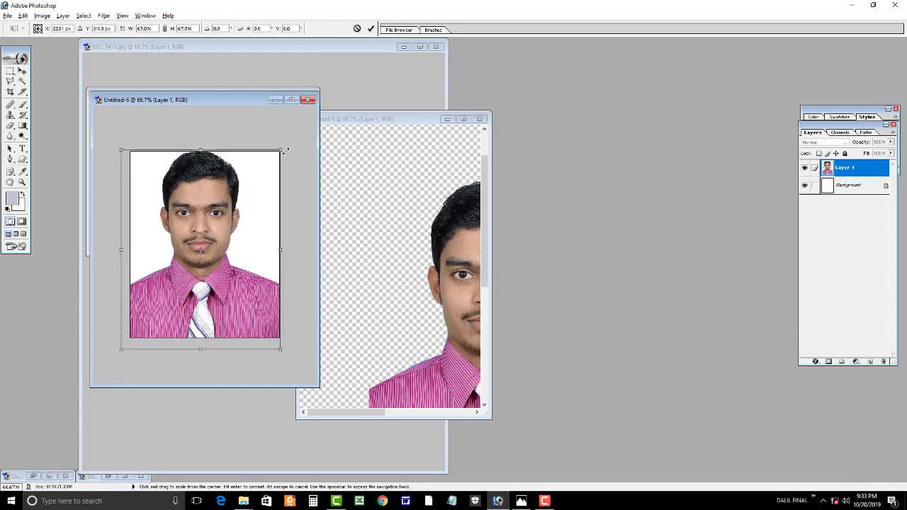
pyautogui.moveTo(112, 141)
pyautogui.mouseDown()
pyautogui.moveTo(130, 169)
pyautogui.moveTo(122, 157)
pyautogui.moveTo(209, 204)
pyautogui.mouseUp()
pyautogui.press('Return')
pyautogui.hotkey('ctrl', '-')
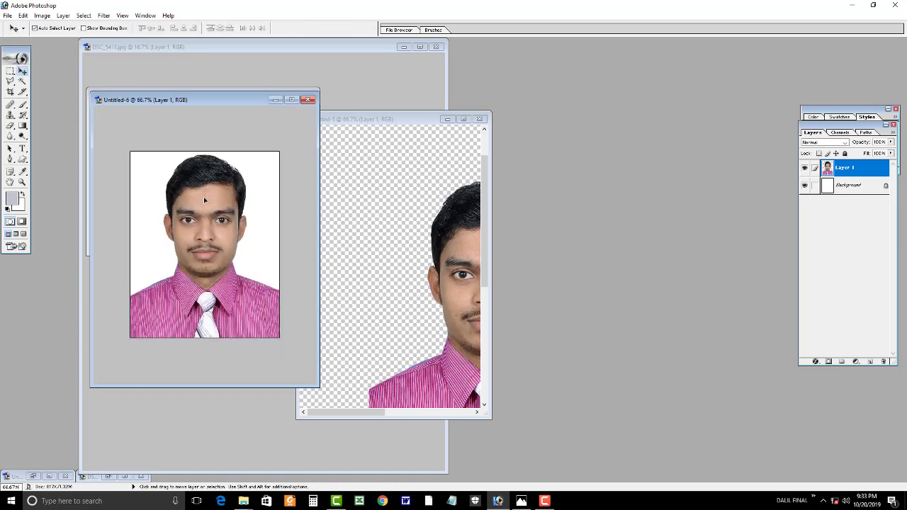
pyautogui.hotkey('ctrl', 'e')
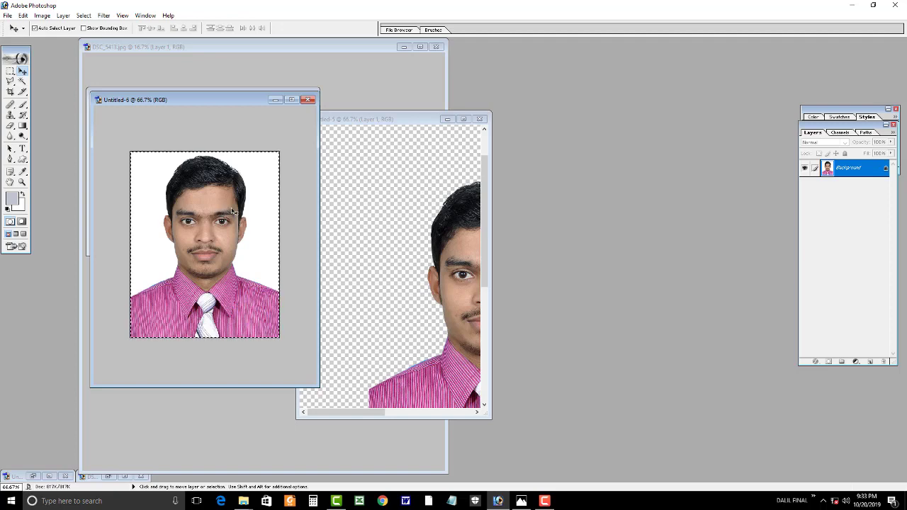
# Duplicate the portrait onto Layer 1 and shrink the copy slightly to leave a margin
pyautogui.hotkey('ctrl', 'z')
pyautogui.hotkey('ctrl', 't')
pyautogui.moveTo(278, 151); pyautogui.dragTo(269, 157)
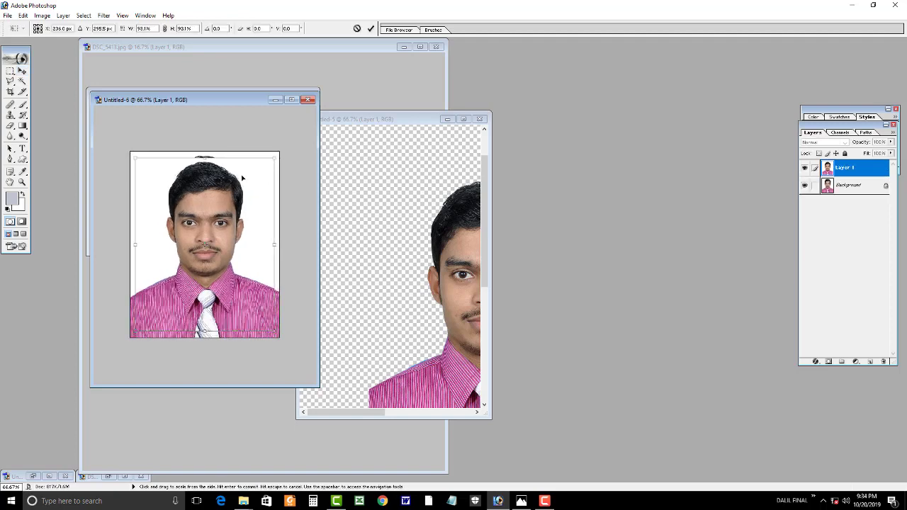
pyautogui.press('Return')
# Fill the Background layer with a pale blue-grey foreground colour
pyautogui.click(14, 199)
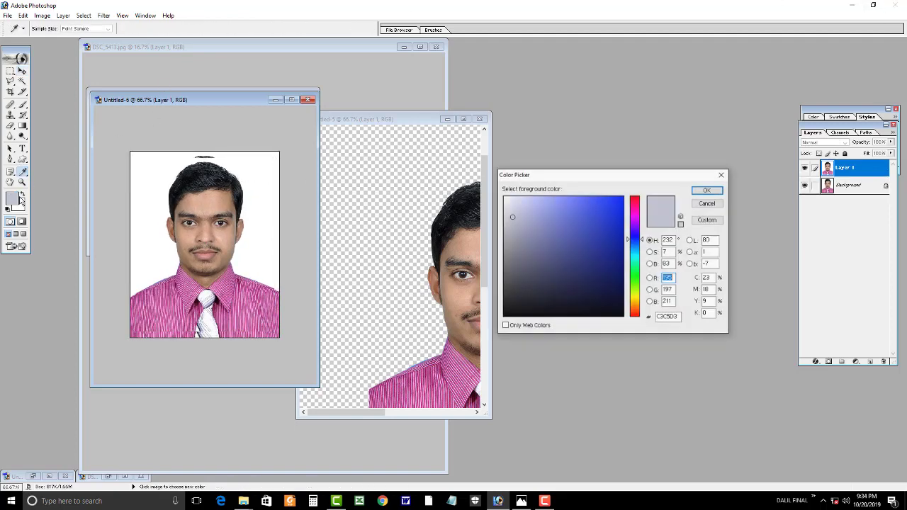
pyautogui.click(706, 190)
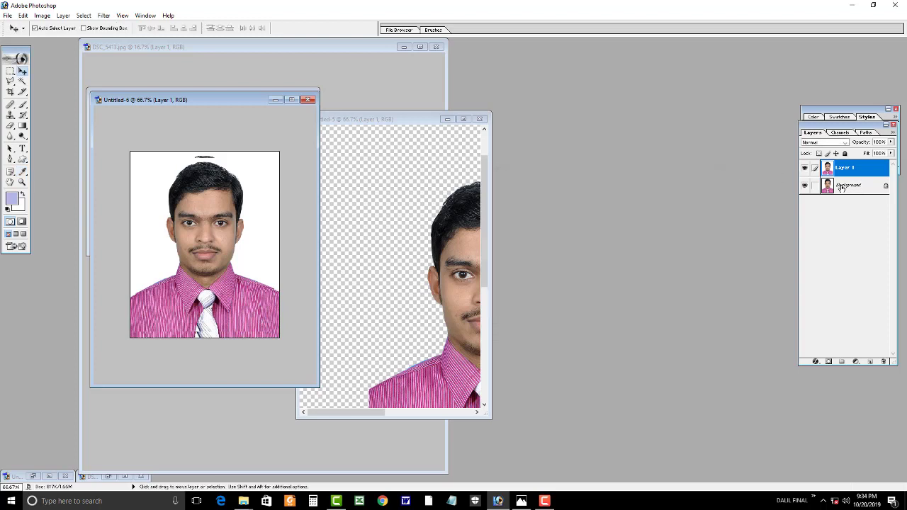
pyautogui.click(841, 186)
pyautogui.hotkey('alt', 'BackSpace')
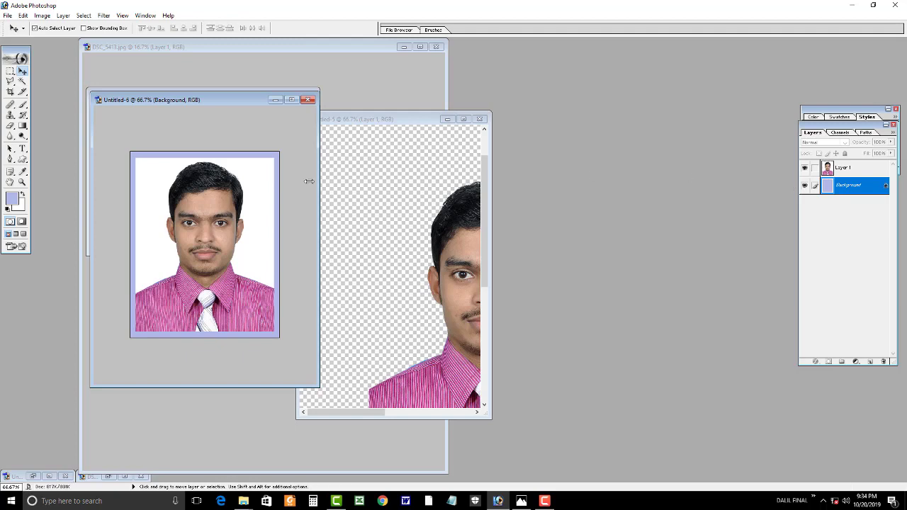
pyautogui.click(224, 180)
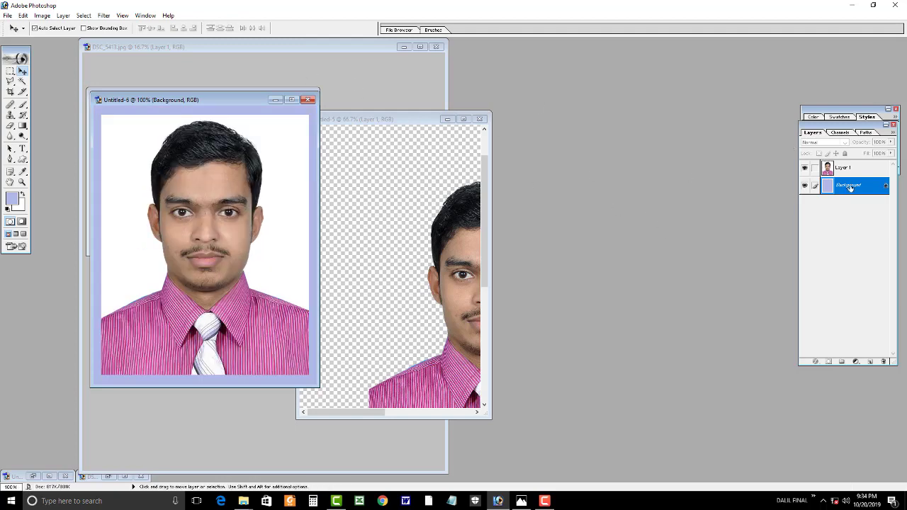
# Raise the Background's brightness with Brightness/Contrast so the border looks nearly white
pyautogui.click(42, 15)
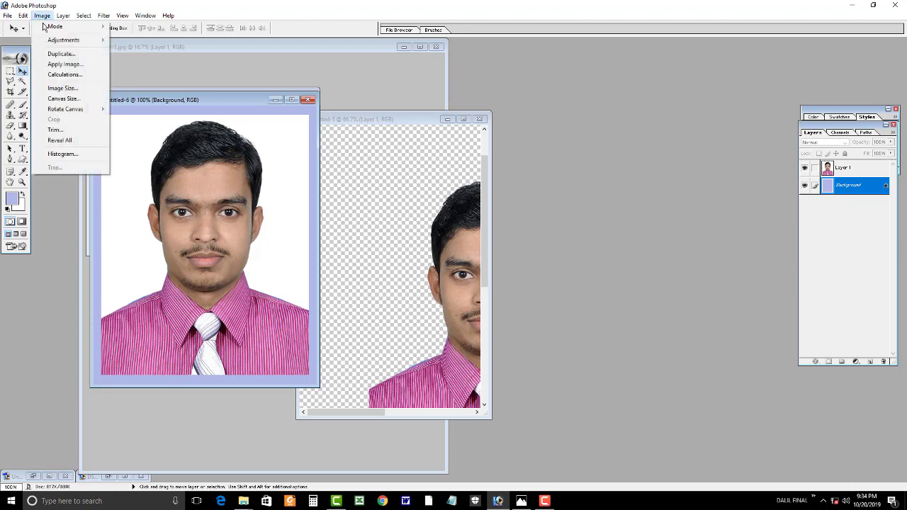
pyautogui.click(228, 105)
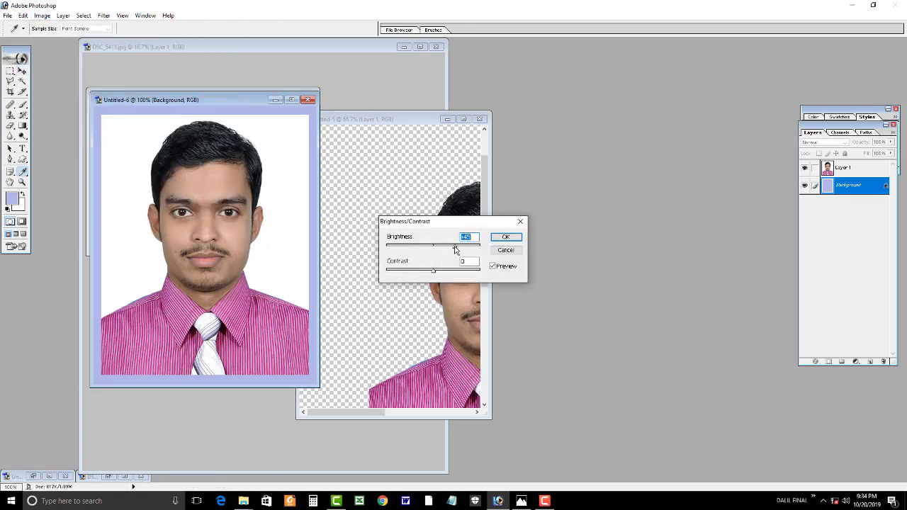
pyautogui.moveTo(433, 246); pyautogui.dragTo(456, 245)
pyautogui.press('Return')
pyautogui.hotkey('ctrl', '-')
pyautogui.press('shift')
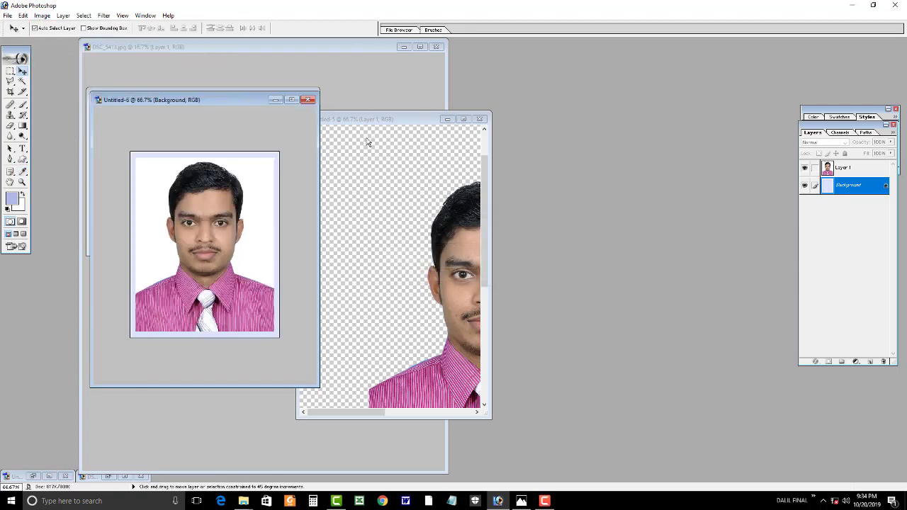
# Flatten the photo, create a new Letter-size document, and paste the bordered photo onto it
pyautogui.hotkey('ctrl', 'shift', 'e')
pyautogui.hotkey('ctrl', 'n')
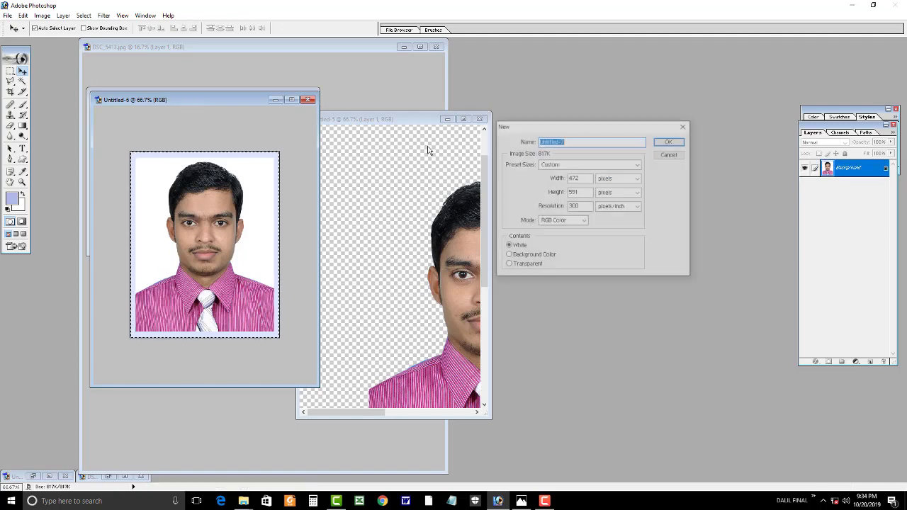
pyautogui.click(622, 163)
pyautogui.click(580, 211)
pyautogui.press('Return')
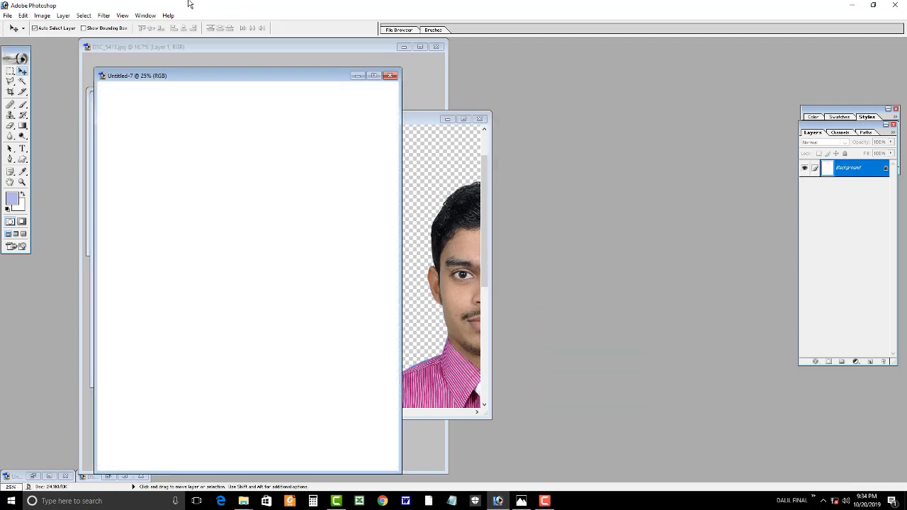
pyautogui.hotkey('ctrl', 'v')
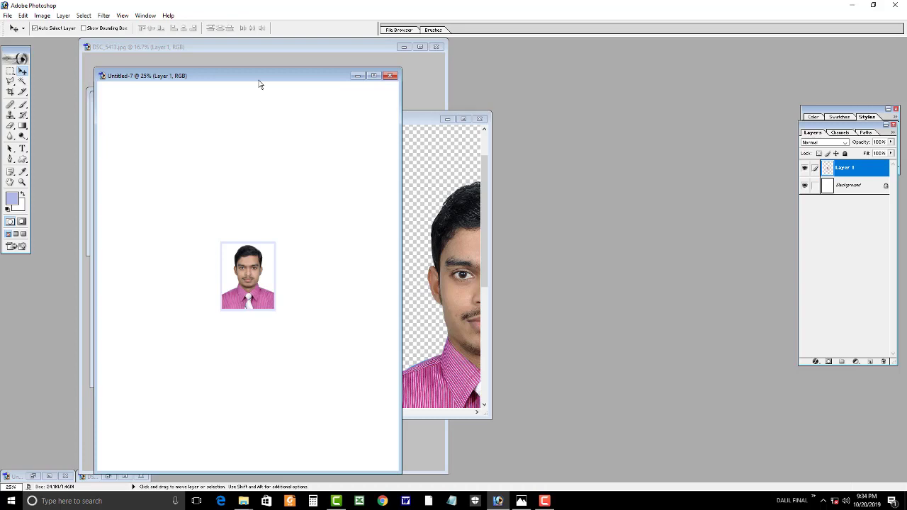
# Rearrange the document windows and inspect the pink-shirt cut-out in Untitled-5
pyautogui.moveTo(258, 85); pyautogui.dragTo(620, 66)
pyautogui.hotkey('ctrl', 'Tab')
pyautogui.click(360, 158)
pyautogui.hotkey('ctrl', '-')
pyautogui.hotkey('ctrl', 'a')
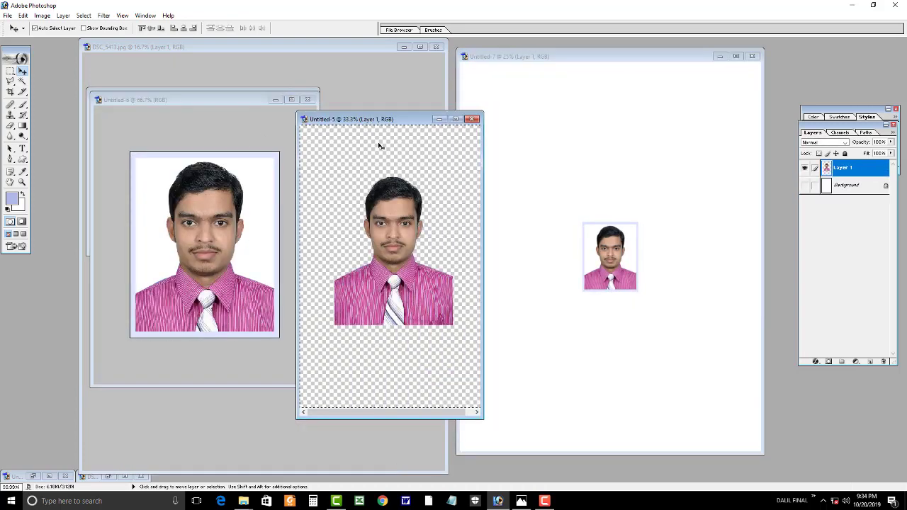
pyautogui.doubleClick(399, 121)
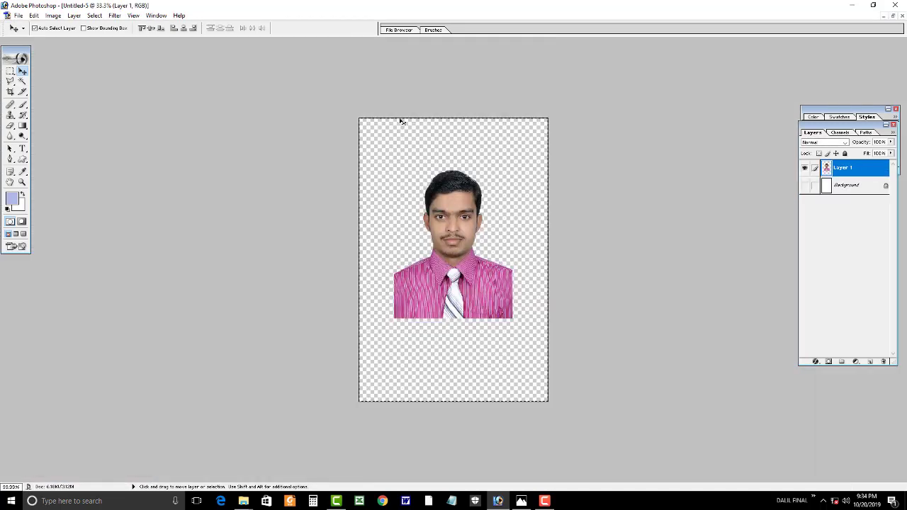
pyautogui.click(435, 183)
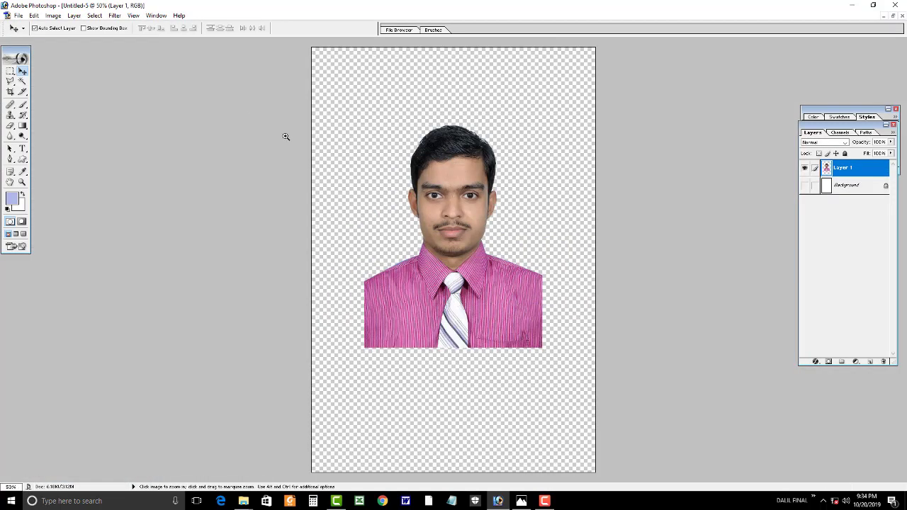
pyautogui.click(891, 16)
pyautogui.click(207, 106)
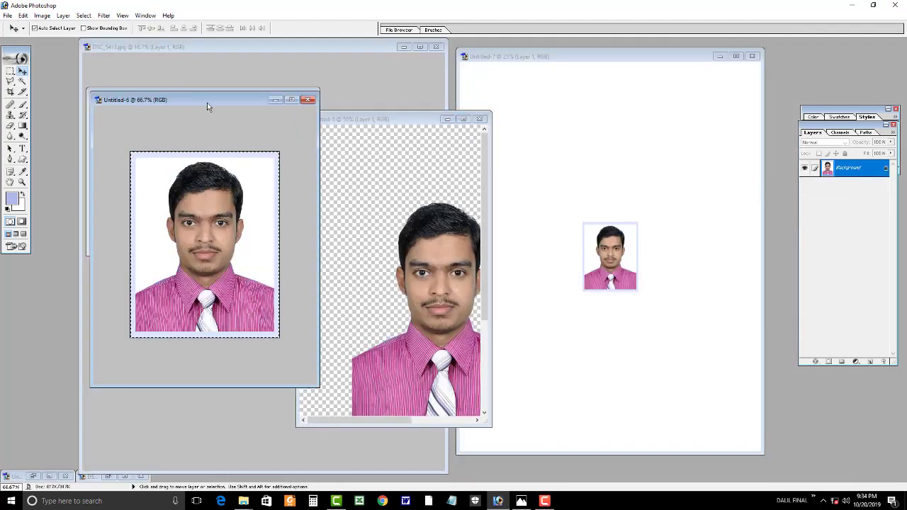
# Bring the maroon-shirt photo forward, zoom in, and undo back to the original full photo
pyautogui.moveTo(208, 96); pyautogui.dragTo(157, 239)
pyautogui.click(212, 241)
pyautogui.click(278, 289)
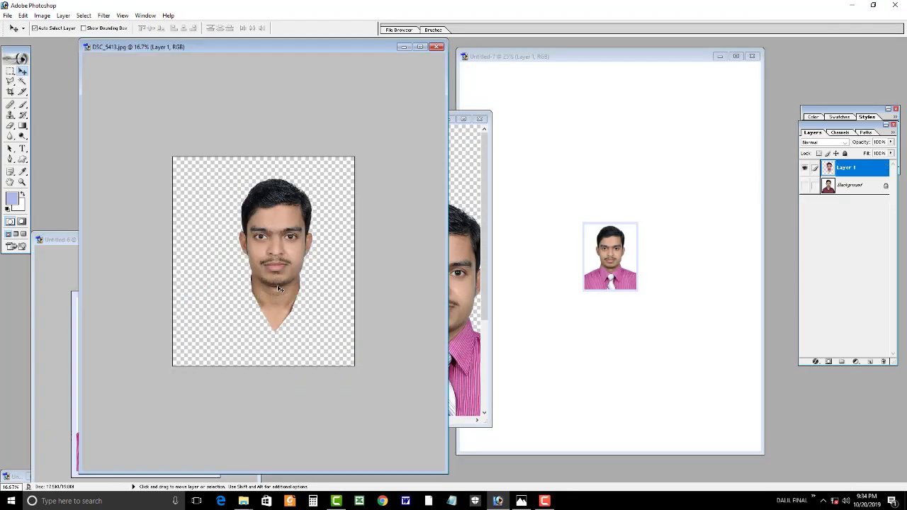
pyautogui.hotkey('ctrl', '+')
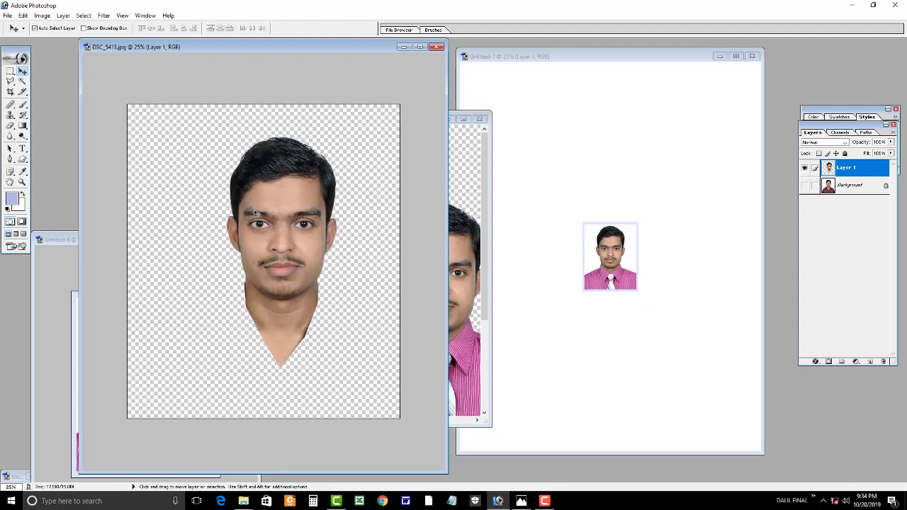
pyautogui.hotkey('ctrl', '+')
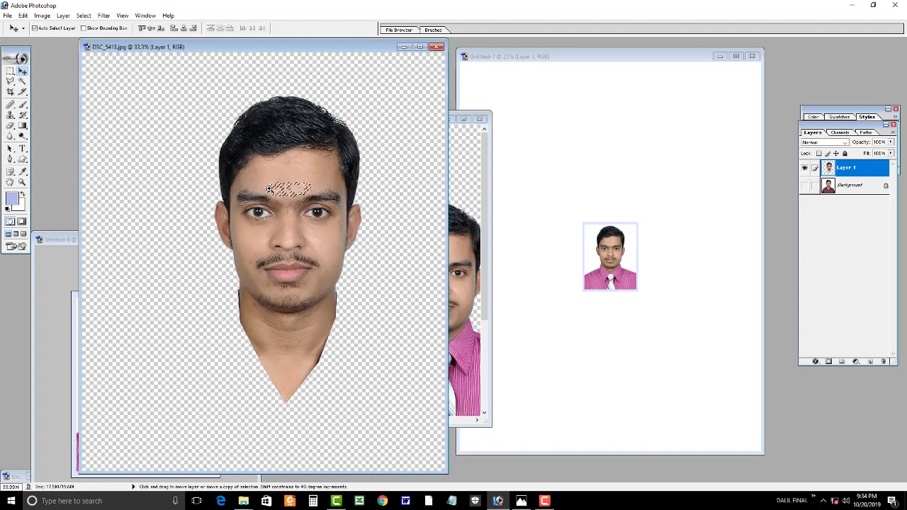
pyautogui.hotkey('ctrl', 'alt', 'z')
pyautogui.hotkey('ctrl', 'alt', 'z')
pyautogui.hotkey('ctrl', 'alt', 'z')
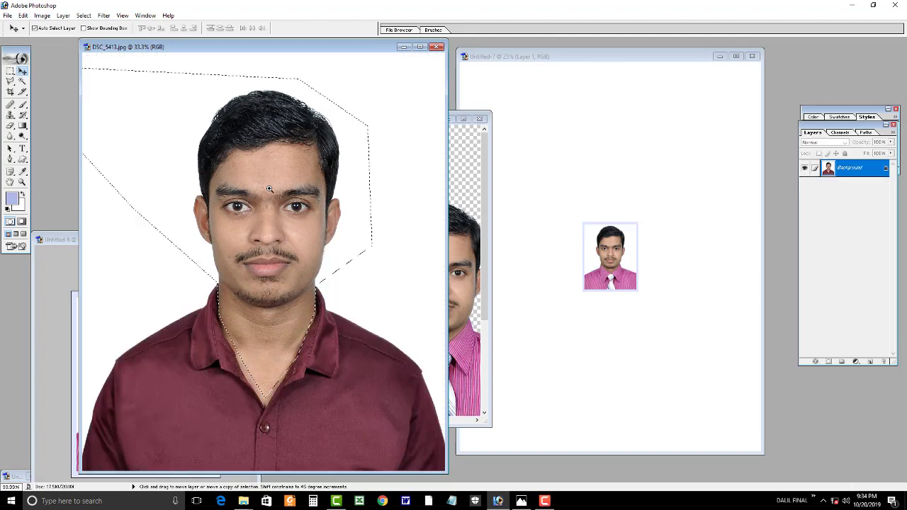
pyautogui.hotkey('ctrl', 'alt', 'z')
# Trace the head with the Polygonal Lasso, copy it to Layer 1, and hide the Background
pyautogui.click(10, 81)
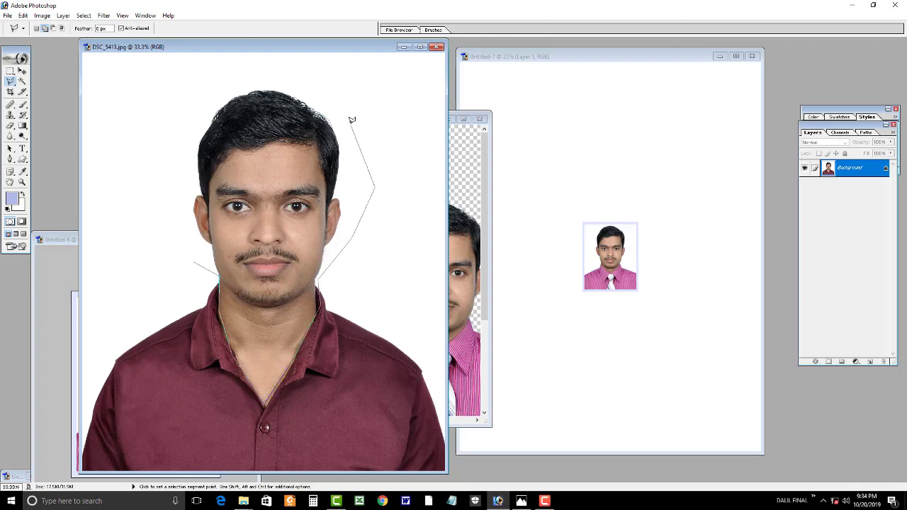
pyautogui.doubleClick(239, 62)
pyautogui.press('v')
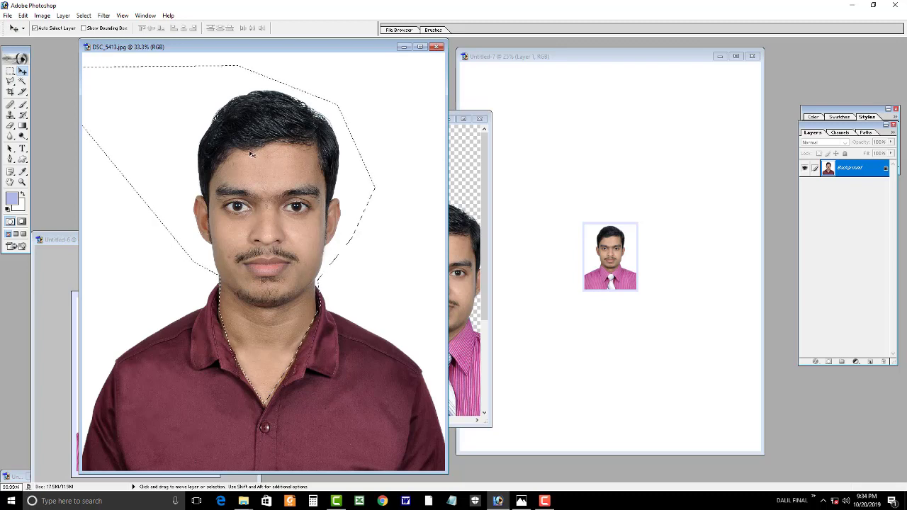
pyautogui.hotkey('ctrl', 'j')
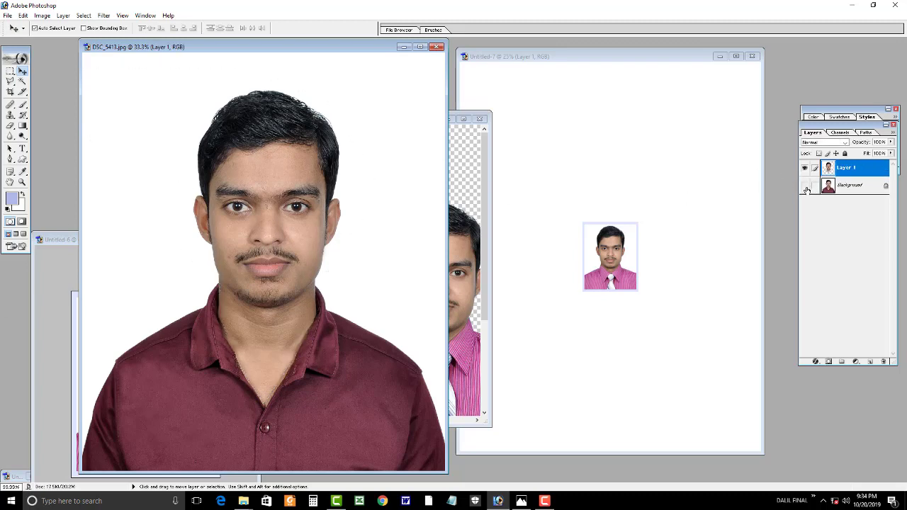
pyautogui.click(805, 187)
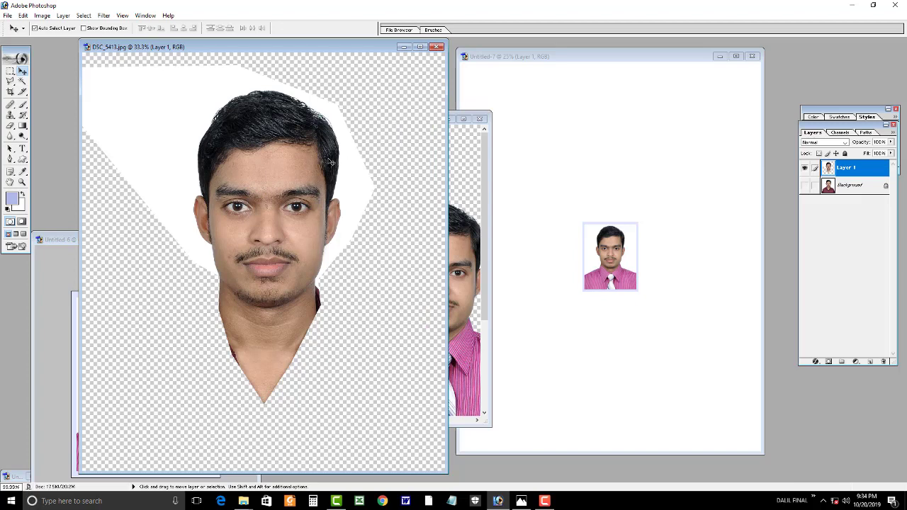
pyautogui.hotkey('ctrl', 'n')
pyautogui.click(577, 164)
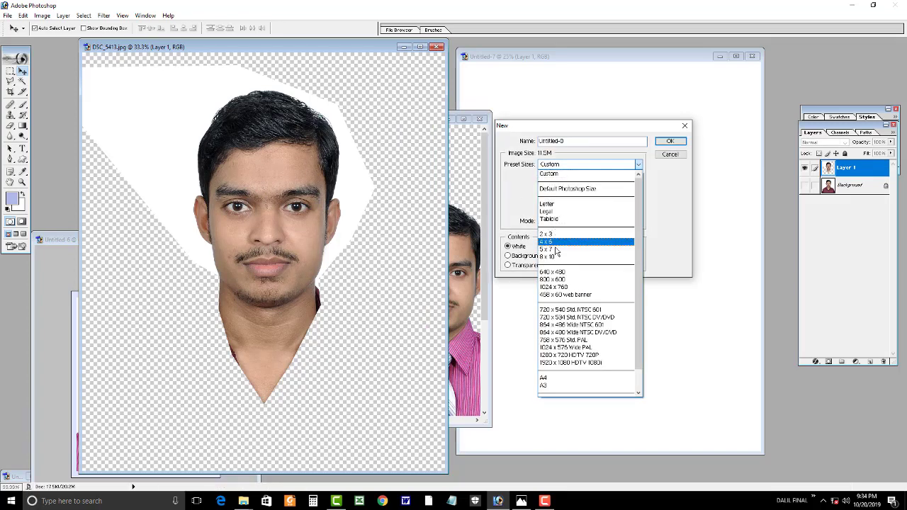
# Create a 4 x 6 document, bring in the maroon-shirt head, and scale it to about 46%
pyautogui.click(561, 241)
pyautogui.click(670, 141)
pyautogui.moveTo(206, 110); pyautogui.dragTo(552, 108)
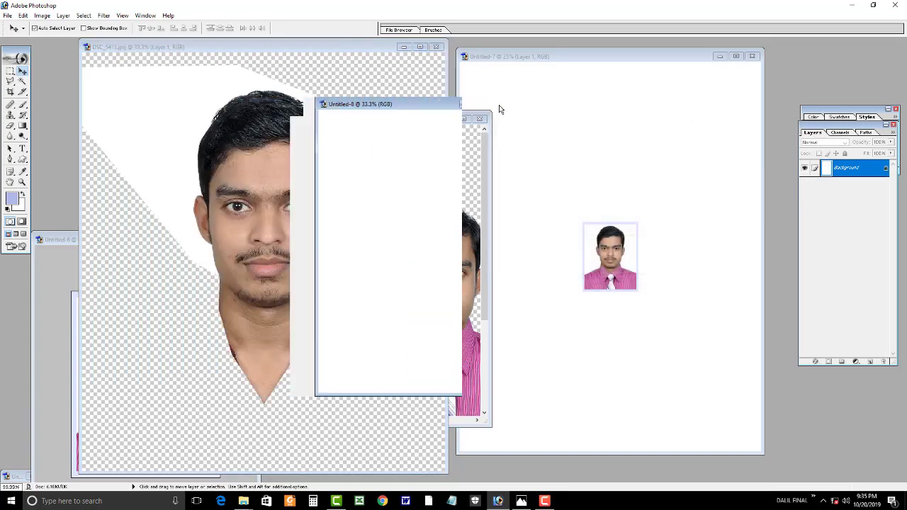
pyautogui.click(215, 186)
pyautogui.moveTo(215, 186); pyautogui.dragTo(494, 188)
pyautogui.hotkey('ctrl', '0')
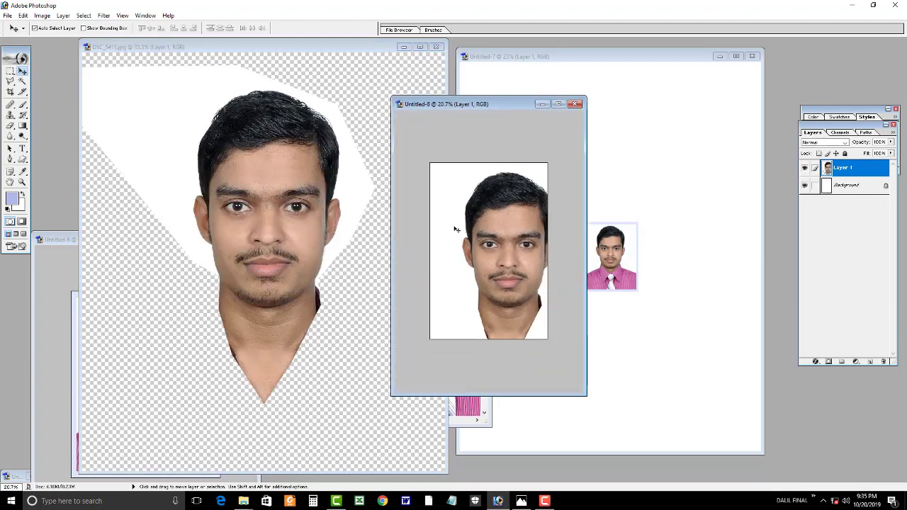
pyautogui.hotkey('ctrl', 't')
pyautogui.moveTo(574, 156); pyautogui.dragTo(525, 213)
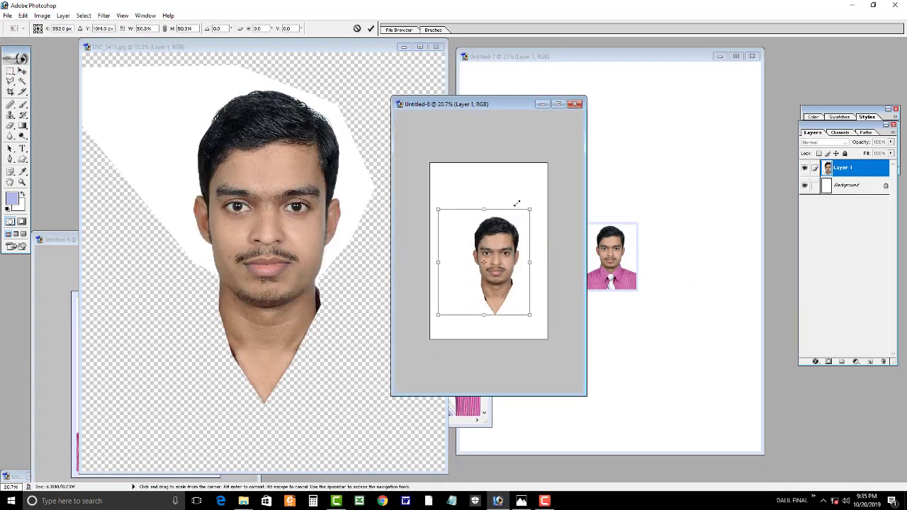
pyautogui.press('Return')
pyautogui.moveTo(496, 245); pyautogui.dragTo(509, 211)
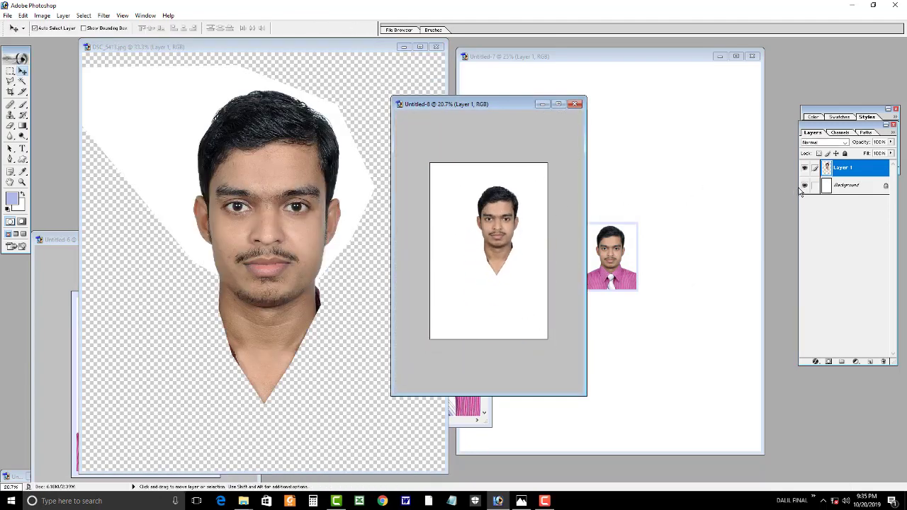
# Hide the page background and delete the white around the head using the Magic Wand
pyautogui.click(804, 185)
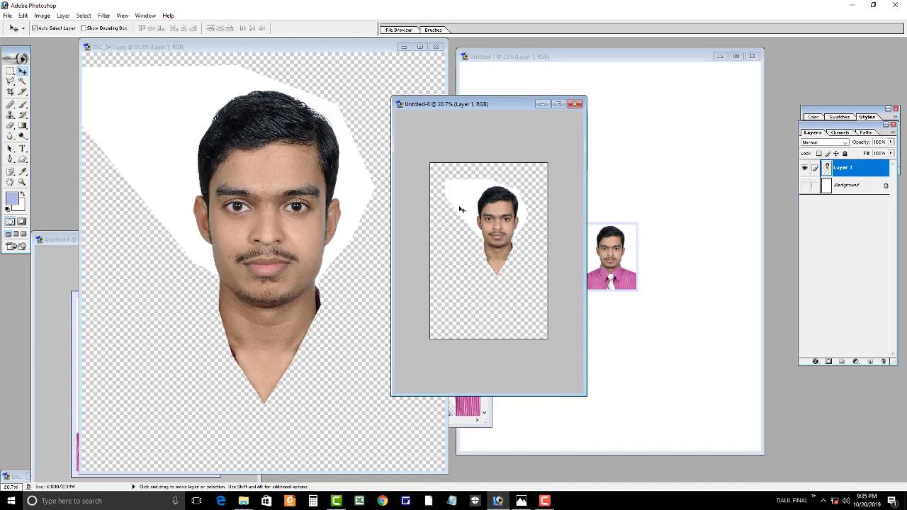
pyautogui.press('w')
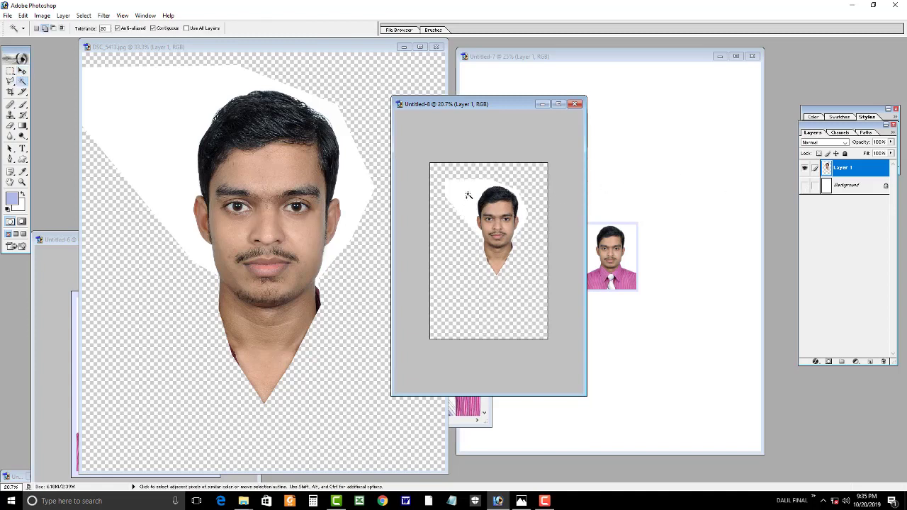
pyautogui.click(467, 195)
pyautogui.hotkey('ctrl', '+')
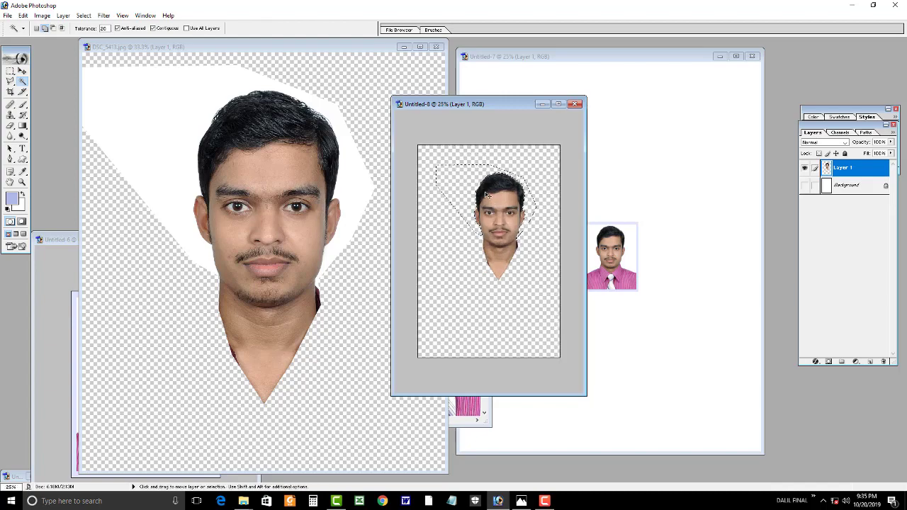
pyautogui.hotkey('ctrl', 'd')
pyautogui.press('v')
pyautogui.moveTo(323, 56); pyautogui.dragTo(270, 167)
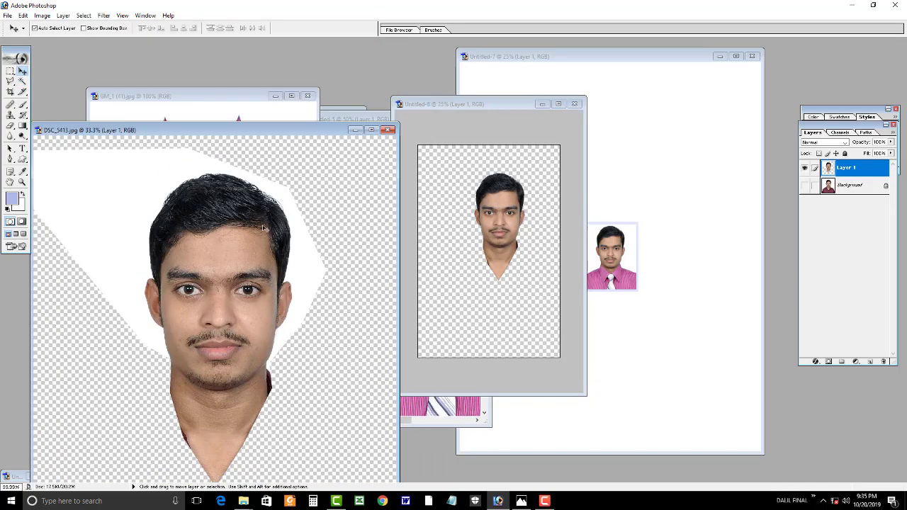
# Open the sut kut folder and drag the GM_1 (14) black-suit template into Photoshop
pyautogui.doubleClick(133, 326)
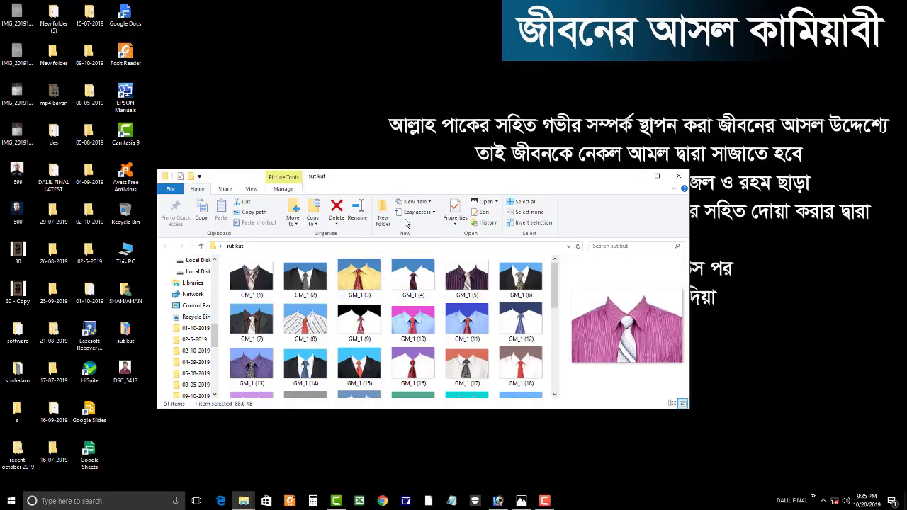
pyautogui.doubleClick(414, 179)
pyautogui.click(394, 272)
pyautogui.click(397, 311)
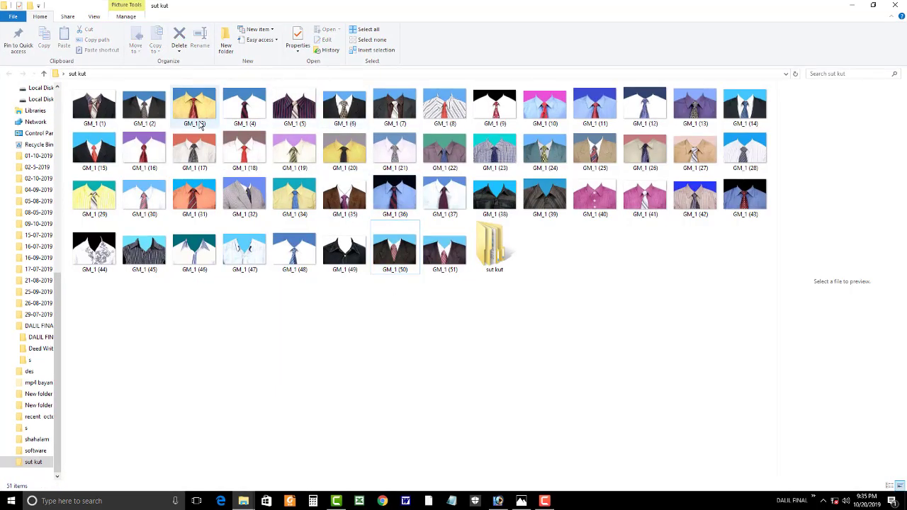
pyautogui.moveTo(744, 106)
pyautogui.mouseDown()
pyautogui.moveTo(508, 494)
pyautogui.moveTo(326, 179)
pyautogui.moveTo(494, 139)
pyautogui.mouseUp()
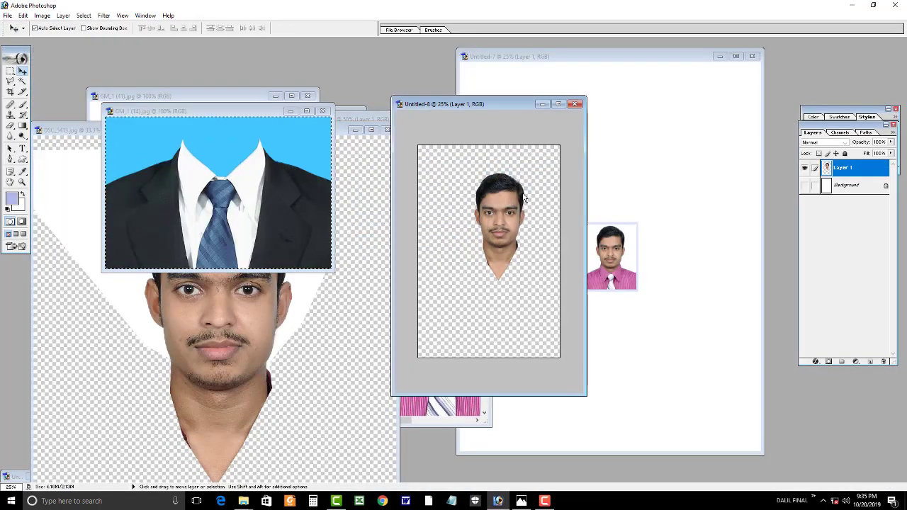
# Enlarge and reposition the suit layer in Untitled-8
pyautogui.doubleClick(486, 104)
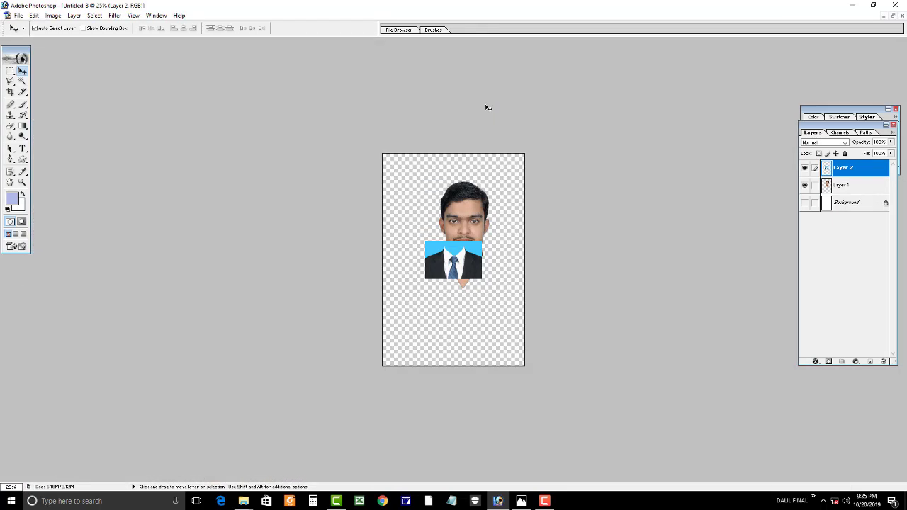
pyautogui.hotkey('ctrl', '+')
pyautogui.press('t')
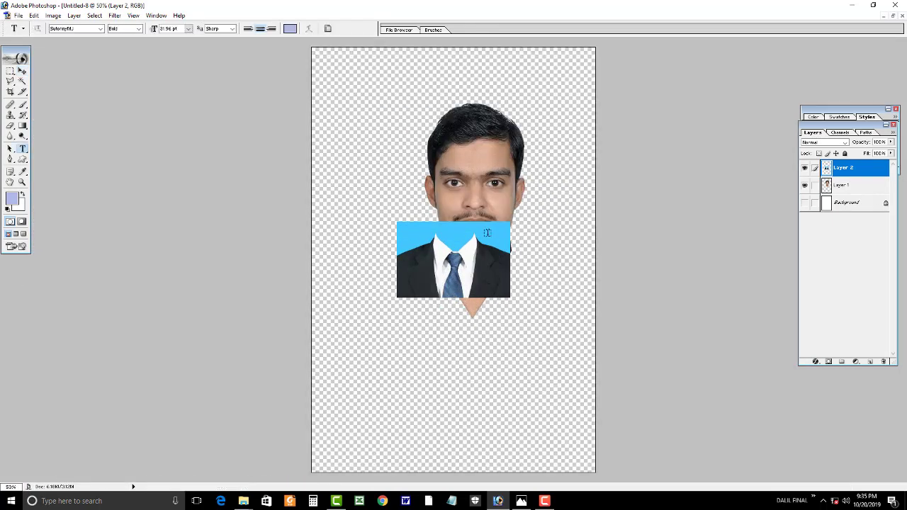
pyautogui.hotkey('ctrl', 't')
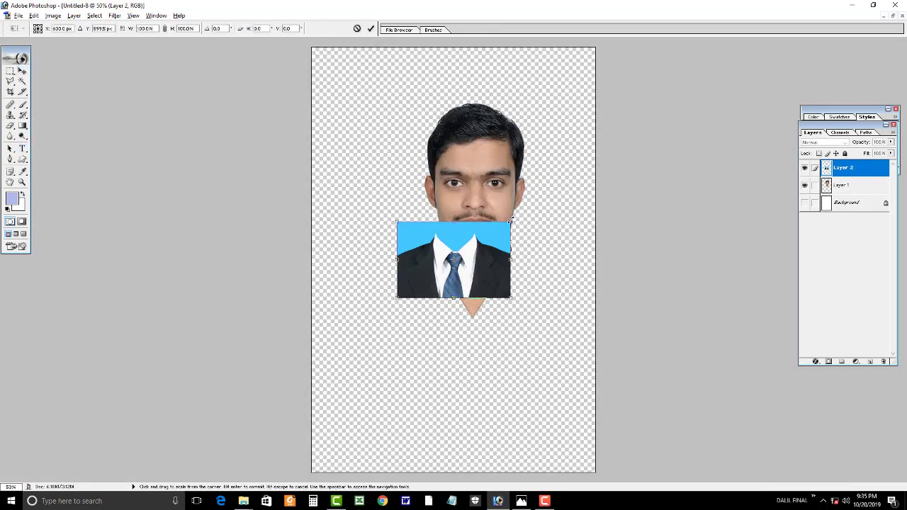
pyautogui.moveTo(510, 222); pyautogui.dragTo(540, 202)
pyautogui.moveTo(475, 231); pyautogui.dragTo(492, 257)
pyautogui.press('Return')
# Delete the suit's blue backdrop with the Magic Wand and scale the suit up under the chin
pyautogui.keyDown('ctrl'); pyautogui.click(492, 257); pyautogui.keyUp('ctrl')
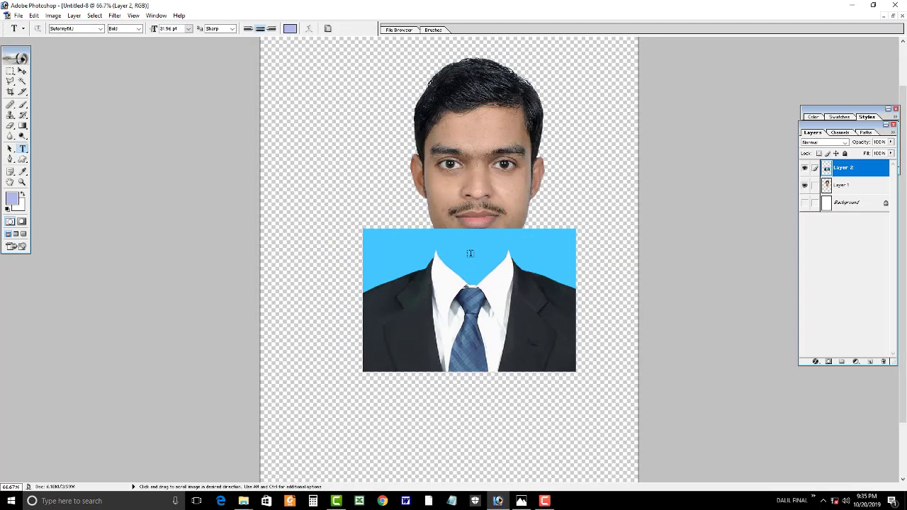
pyautogui.press('w')
pyautogui.press('Delete')
pyautogui.hotkey('ctrl', 'd')
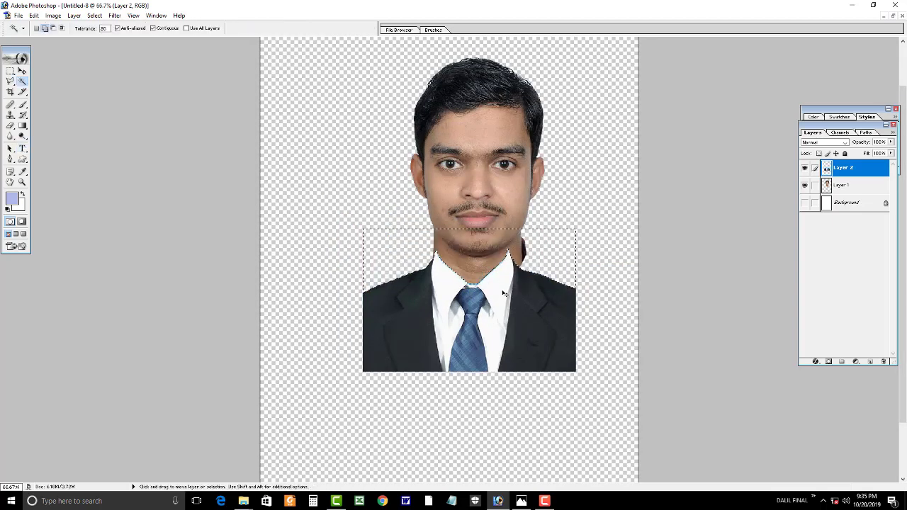
pyautogui.hotkey('ctrl', 't')
pyautogui.moveTo(571, 263); pyautogui.dragTo(608, 222)
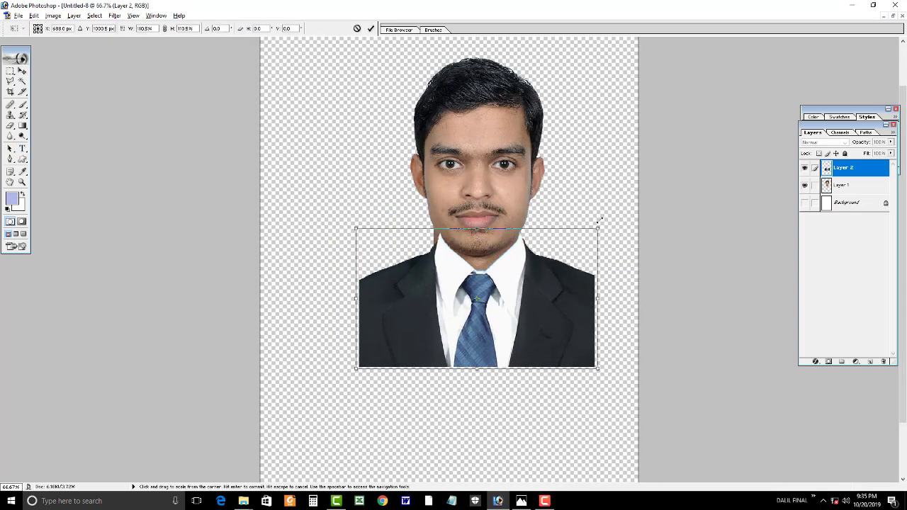
pyautogui.press('Return')
# Nudge the suit up and shrink it slightly so it sits neatly beneath the chin
pyautogui.press('v')
pyautogui.keyDown('ctrl'); pyautogui.click(517, 268); pyautogui.keyUp('ctrl')
pyautogui.keyDown('ctrl'); pyautogui.click(496, 255); pyautogui.keyUp('ctrl')
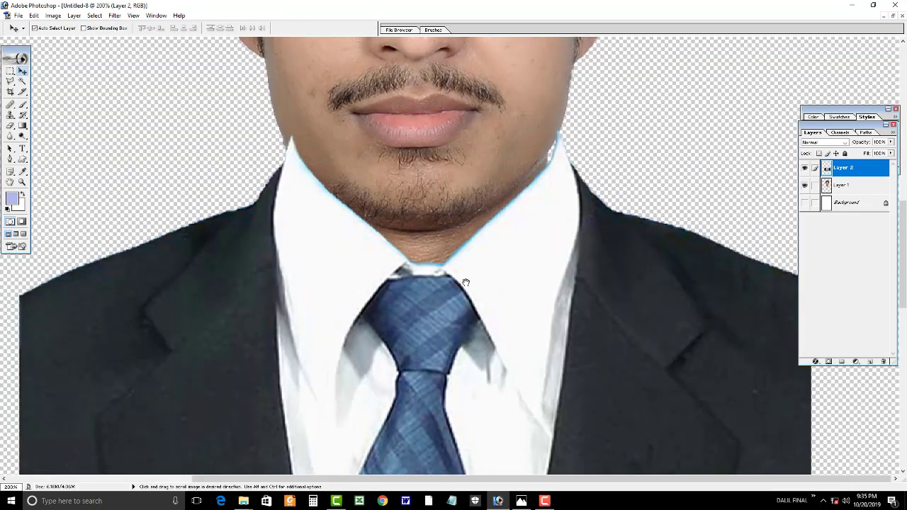
pyautogui.moveTo(442, 359); pyautogui.dragTo(451, 351)
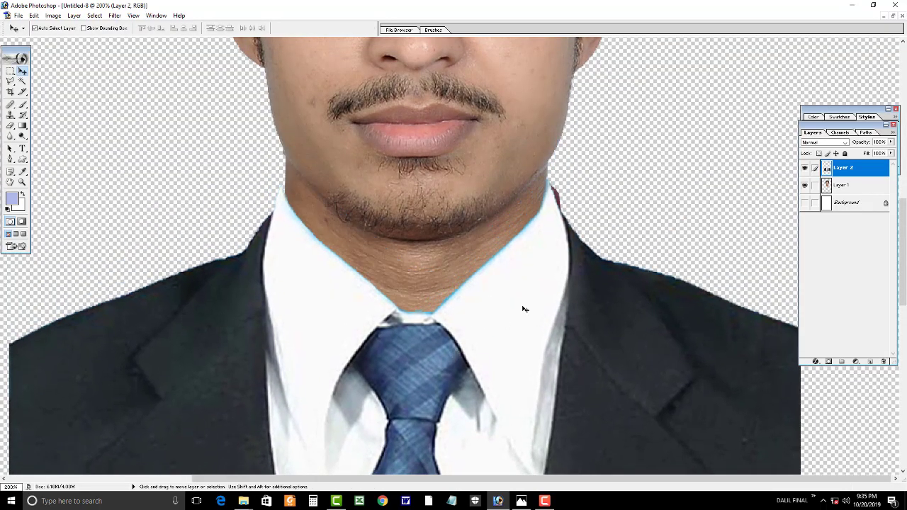
pyautogui.hotkey('ctrl', 't')
pyautogui.hotkey('ctrl', '-')
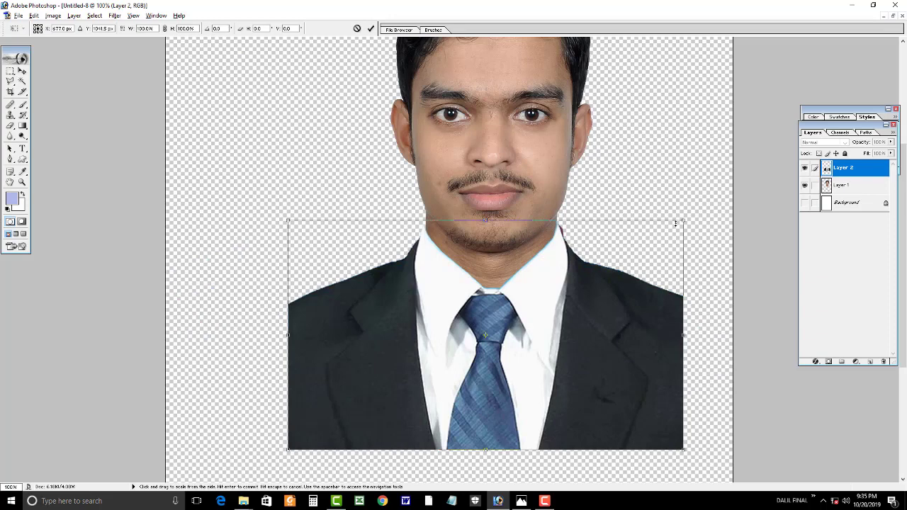
pyautogui.moveTo(623, 217); pyautogui.dragTo(617, 260)
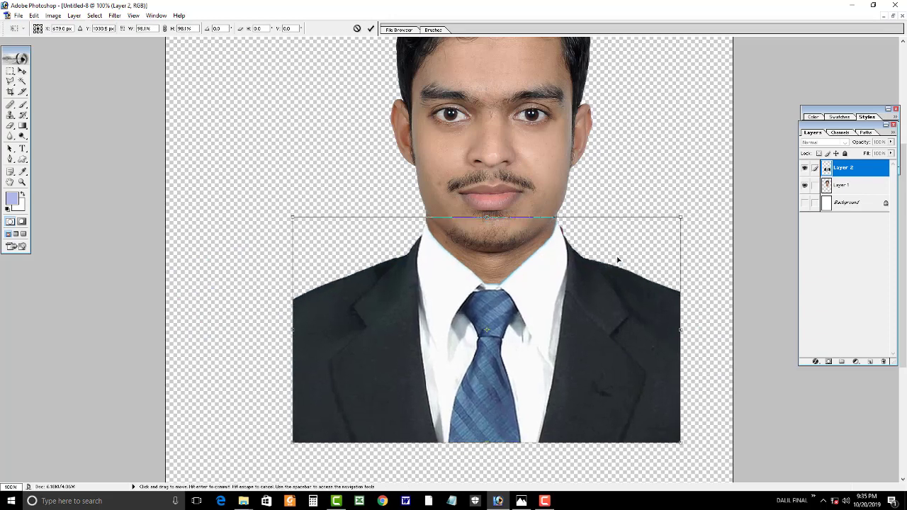
pyautogui.press('Return')
pyautogui.click(504, 242)
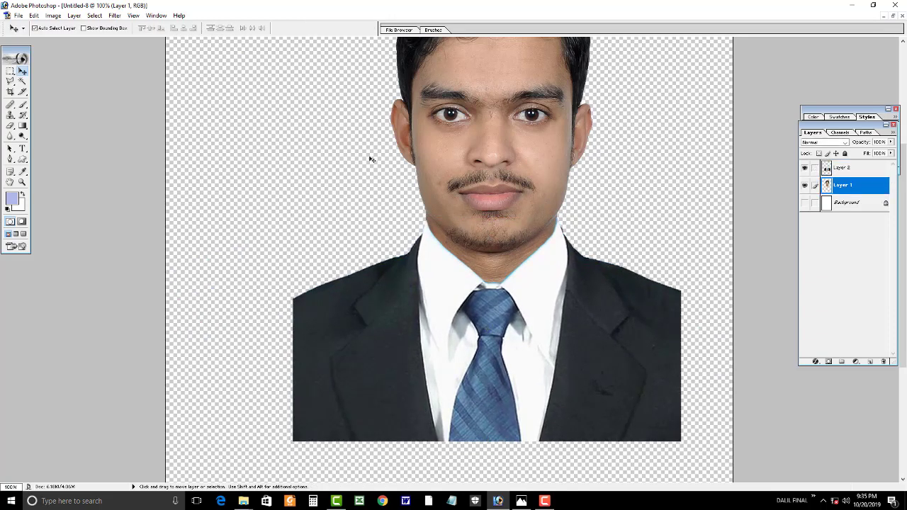
pyautogui.click(10, 81)
# Zoom to the collar, make Layer 2 active, and load the suit layer's outline as a selection
pyautogui.click(412, 181)
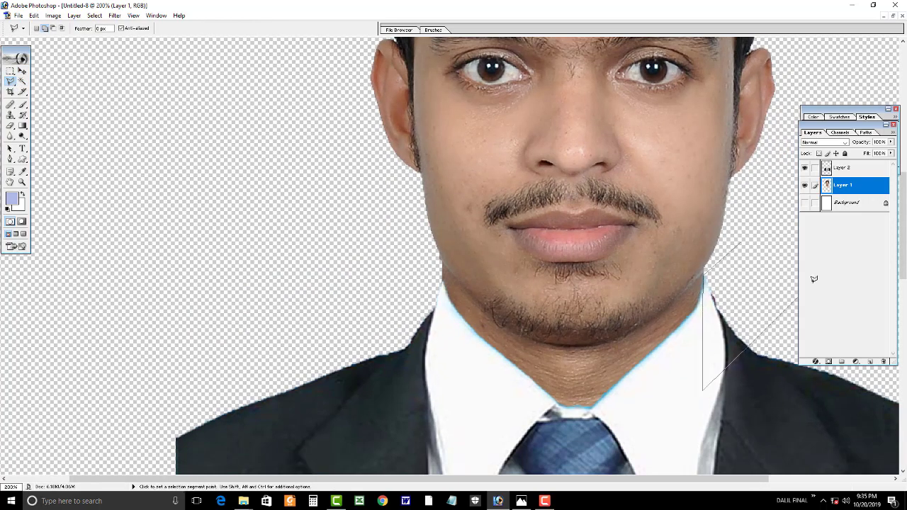
pyautogui.moveTo(617, 252); pyautogui.dragTo(463, 174)
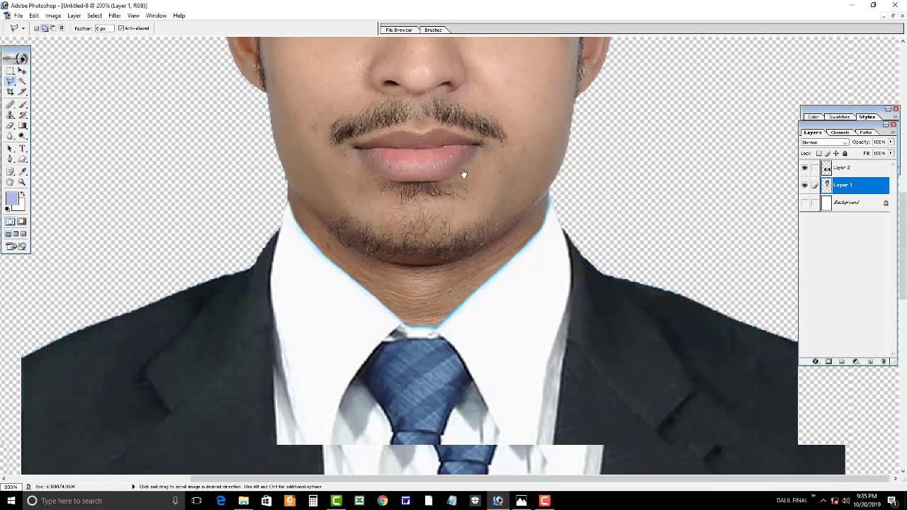
pyautogui.press('v')
pyautogui.click(446, 256)
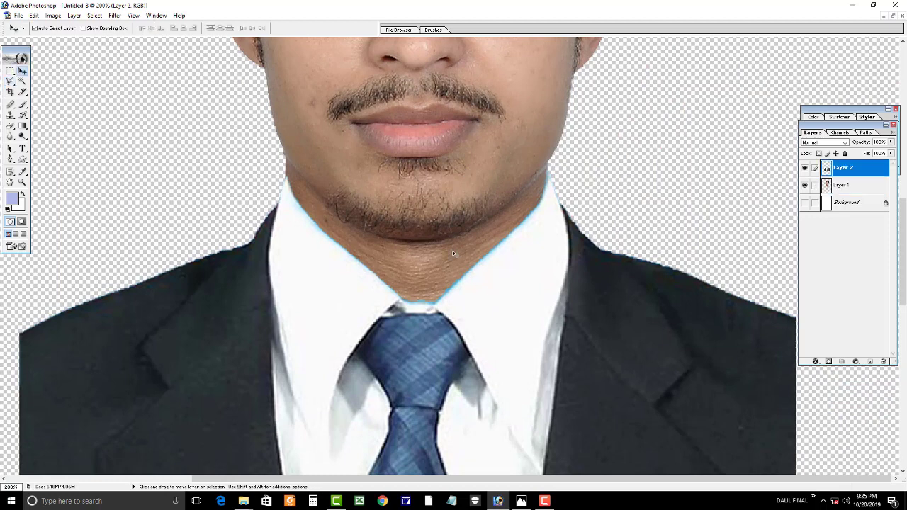
pyautogui.press('w')
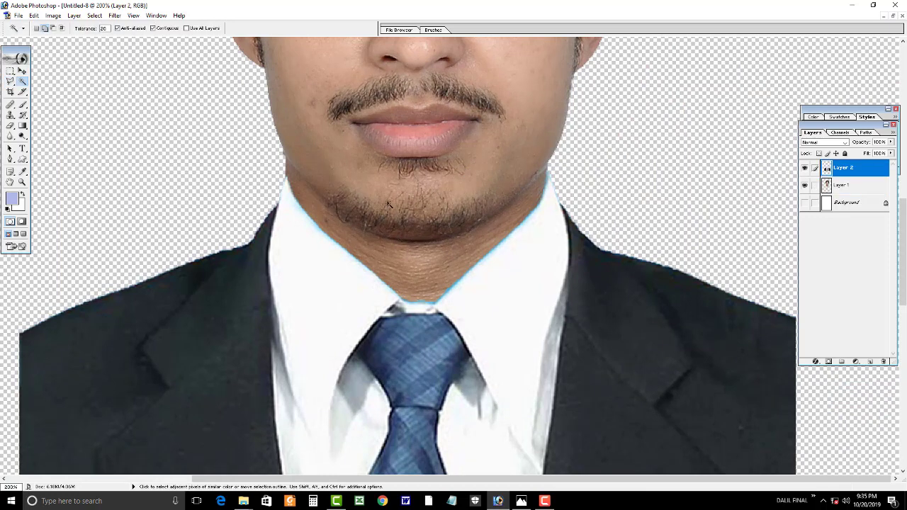
pyautogui.press('ctrl')
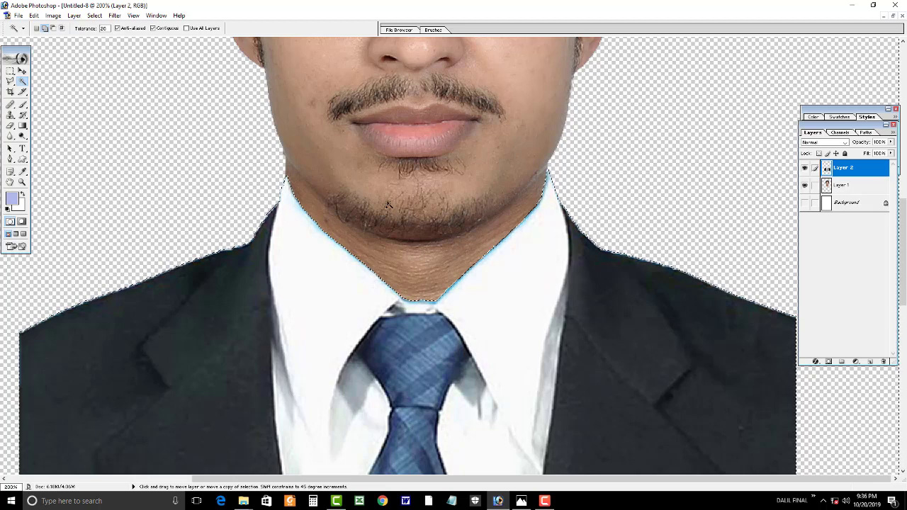
pyautogui.press('alt')
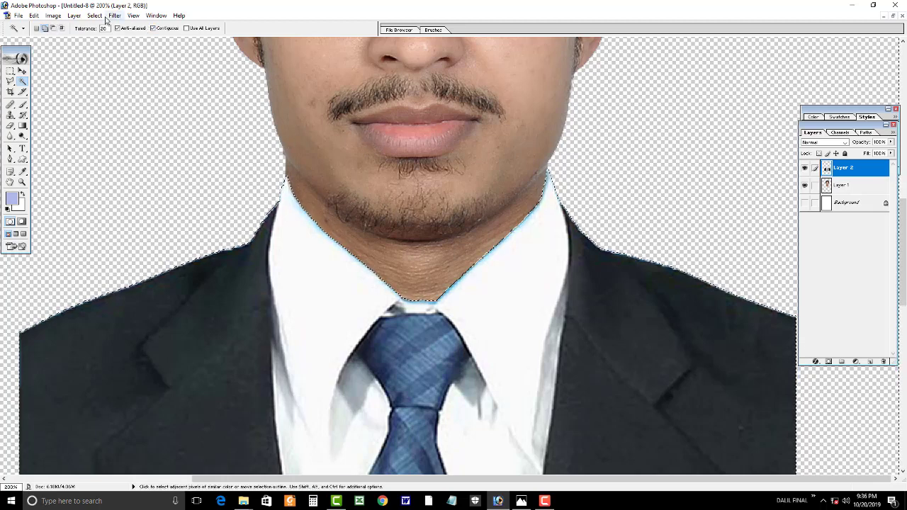
# Feather the suit selection slightly and delete the blue fringe along the neck and collar
pyautogui.click(94, 16)
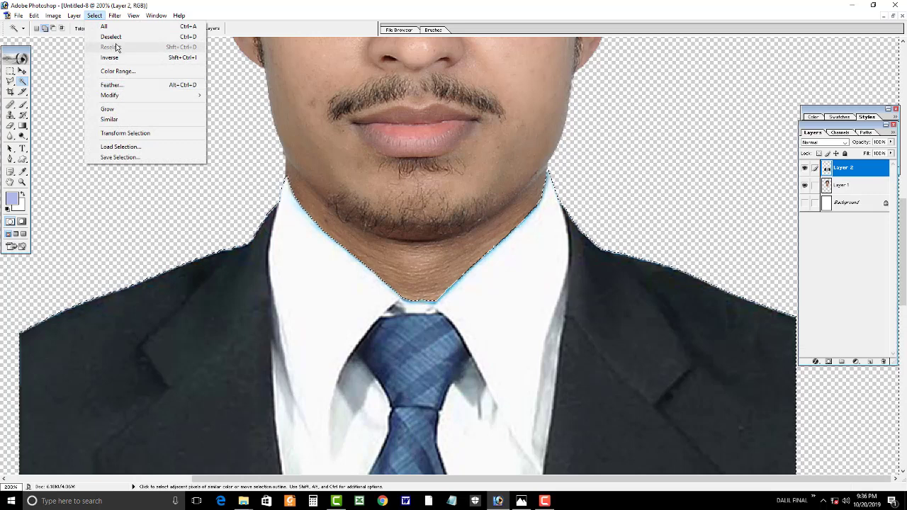
pyautogui.click(94, 16)
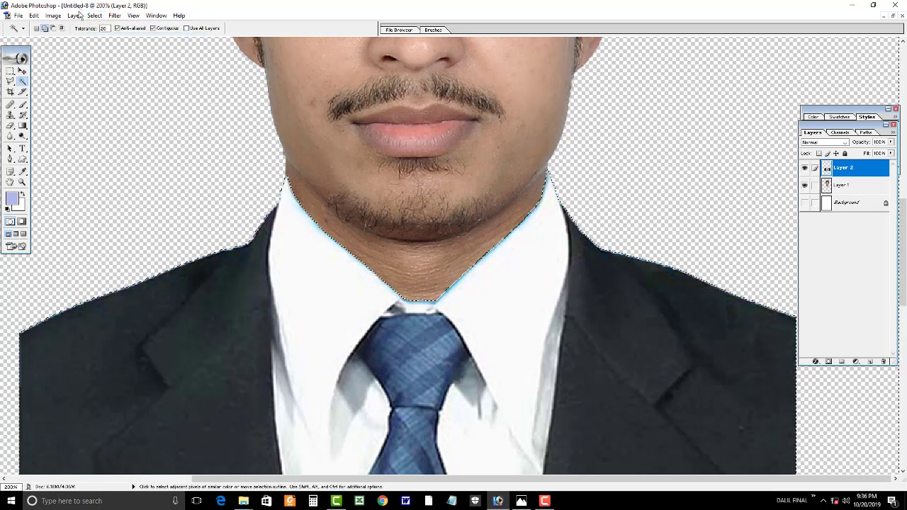
pyautogui.click(94, 16)
pyautogui.click(117, 89)
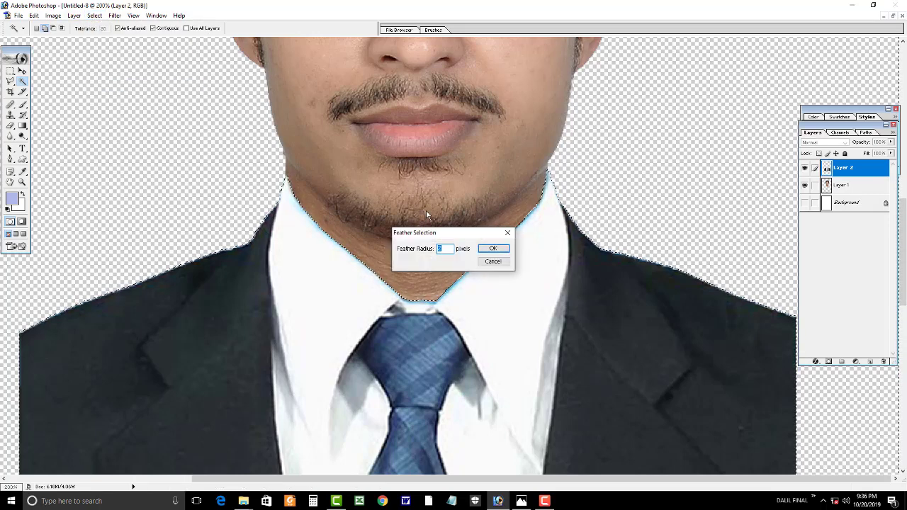
pyautogui.press('Return')
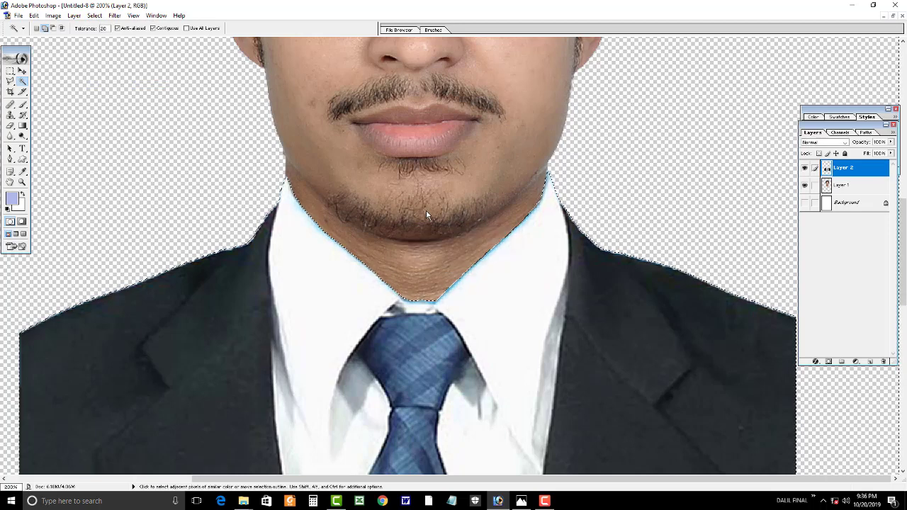
pyautogui.press('Delete')
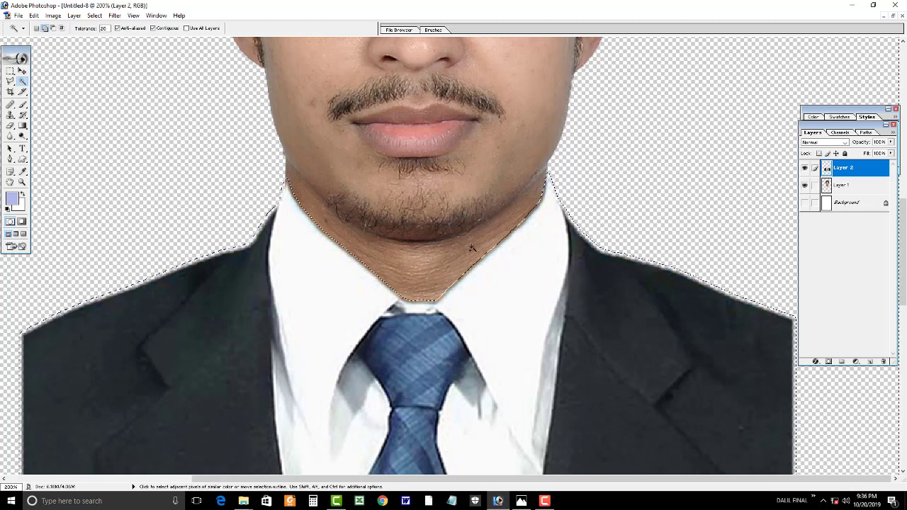
# Deselect and check the cleaned collar edge at 100% zoom
pyautogui.press('v')
pyautogui.hotkey('ctrl', 'd')
pyautogui.hotkey('ctrl', '0')
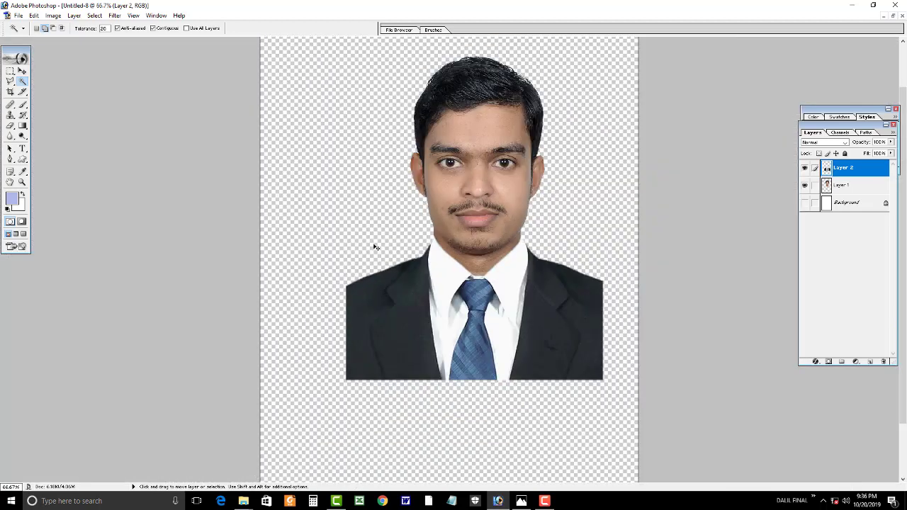
pyautogui.hotkey('ctrl', 'alt', '0')
pyautogui.press('v')
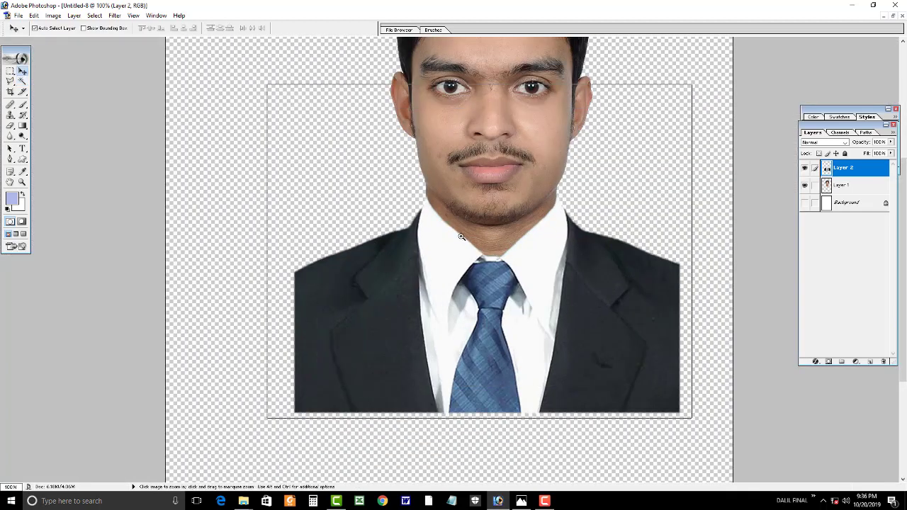
pyautogui.keyDown('ctrl'); pyautogui.click(508, 245); pyautogui.keyUp('ctrl')
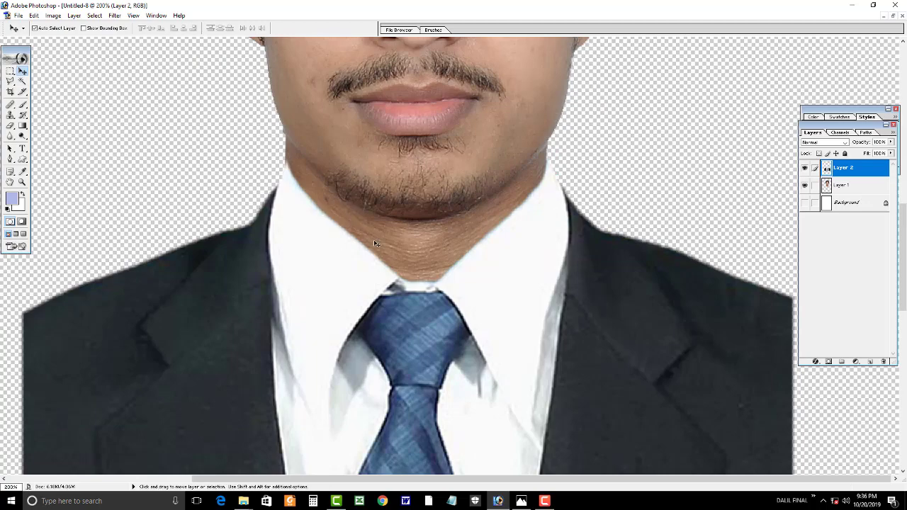
# Lower the suit layer and zoom in on the chin and collar to check the join
pyautogui.hotkey('ctrl', '-')
pyautogui.hotkey('ctrl', '-')
pyautogui.hotkey('shift', 'Down')
pyautogui.hotkey('shift', 'Down')
pyautogui.hotkey('shift', 'Down')
pyautogui.hotkey('shift', 'Down')
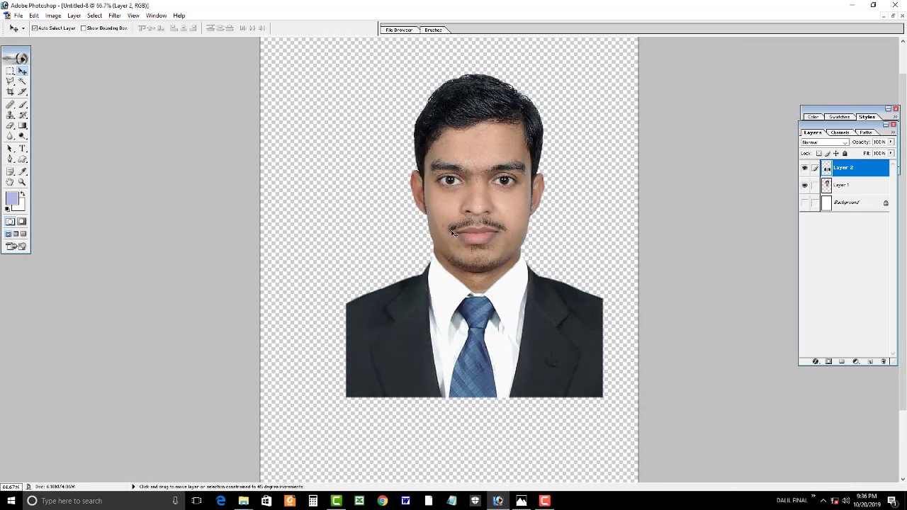
pyautogui.keyDown('ctrl'); pyautogui.click(466, 233); pyautogui.keyUp('ctrl')
pyautogui.keyDown('ctrl'); pyautogui.click(467, 234); pyautogui.keyUp('ctrl')
pyautogui.keyDown('ctrl'); pyautogui.click(467, 233); pyautogui.keyUp('ctrl')
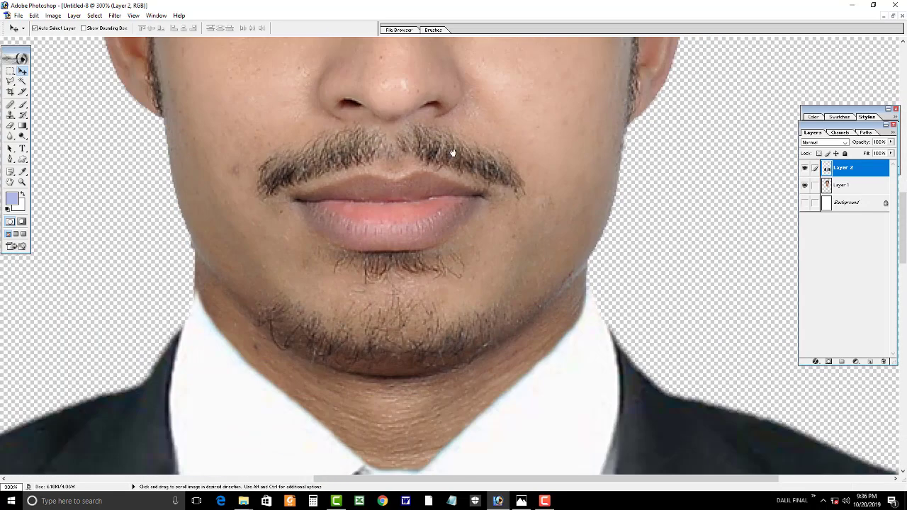
pyautogui.moveTo(306, 246); pyautogui.dragTo(306, 205)
pyautogui.hotkey('alt', '[')
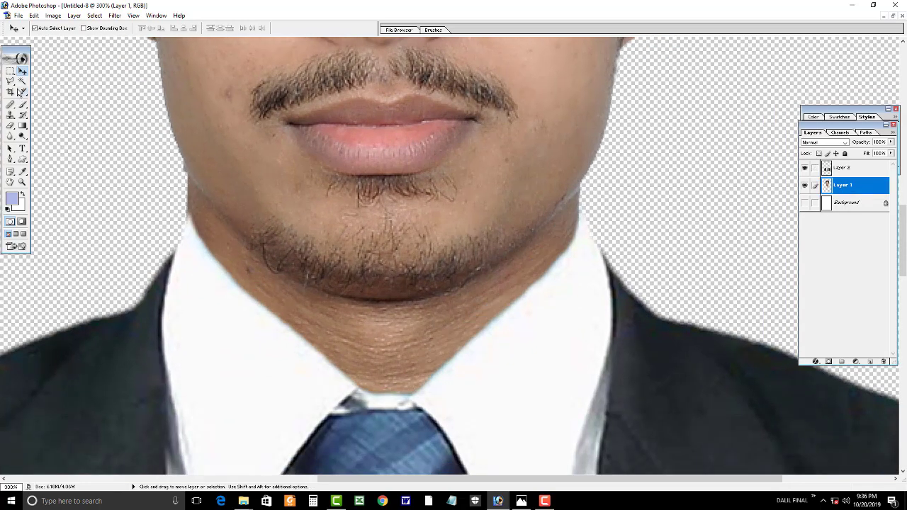
pyautogui.press('l')
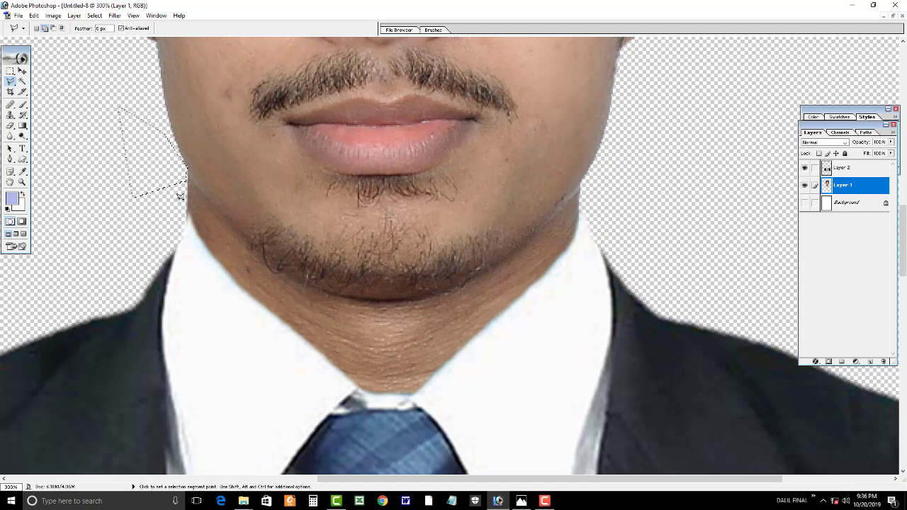
pyautogui.press('Escape')
# Fit the suit under the man's chin, merge it with the face into Layer 2, and select all
pyautogui.hotkey('alt', ']')
pyautogui.press('v')
pyautogui.hotkey('ctrl', 't')
pyautogui.hotkey('ctrl', '-')
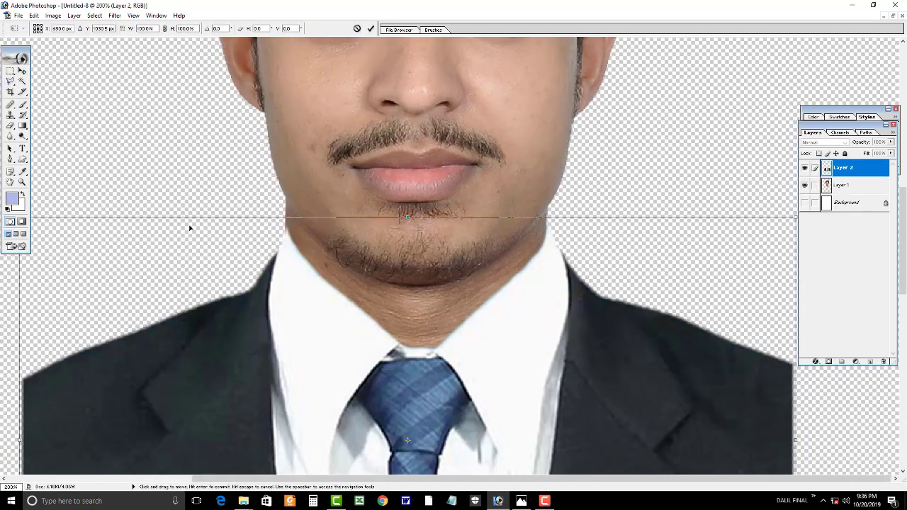
pyautogui.hotkey('ctrl', '-')
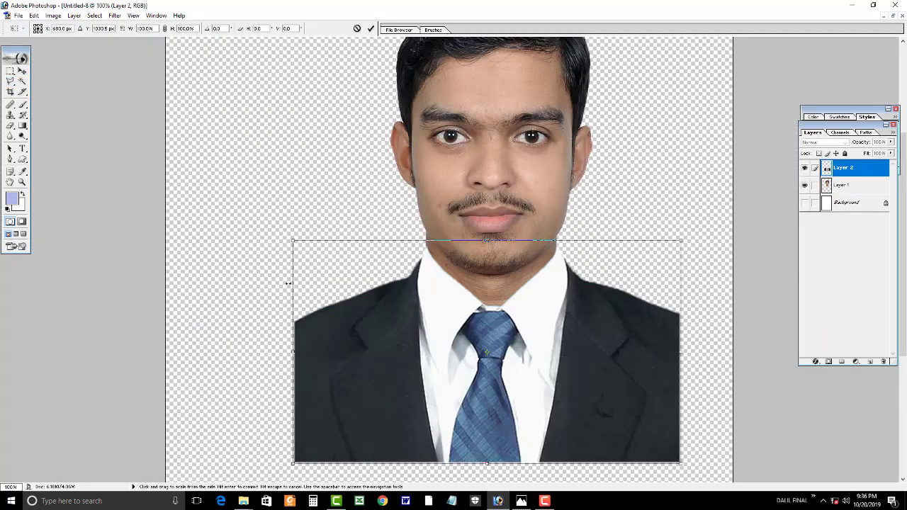
pyautogui.moveTo(289, 282); pyautogui.dragTo(291, 283)
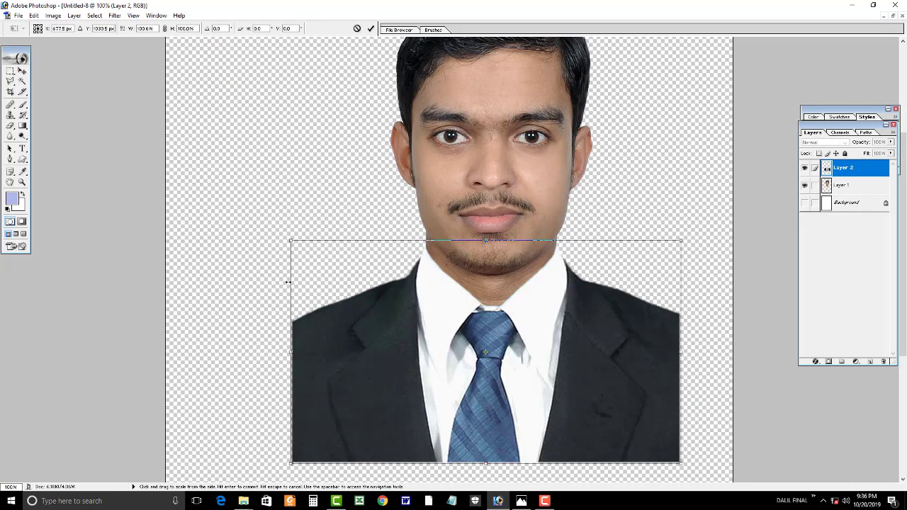
pyautogui.press('Return')
pyautogui.hotkey('ctrl', '-')
pyautogui.hotkey('ctrl', 'e')
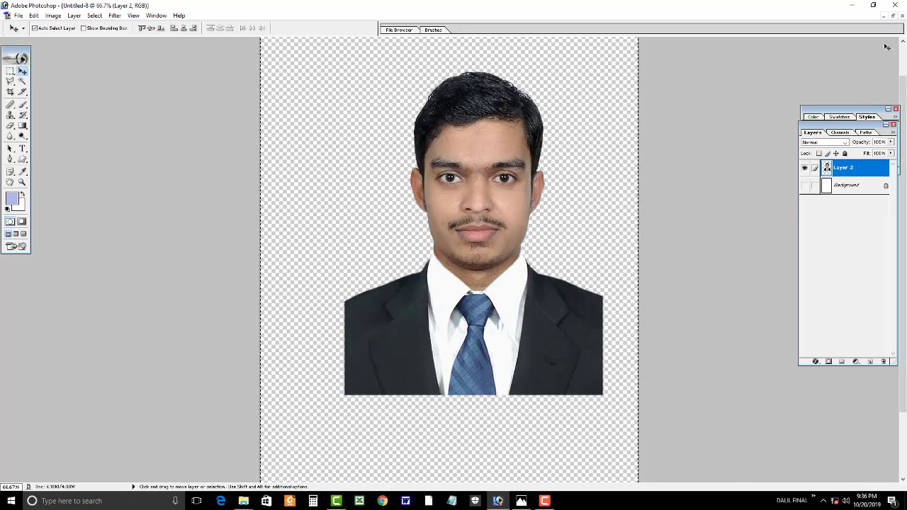
pyautogui.hotkey('ctrl', 'a')
# Rearrange the document windows and close the pink-shirt template GM_1 (41) without saving
pyautogui.click(892, 19)
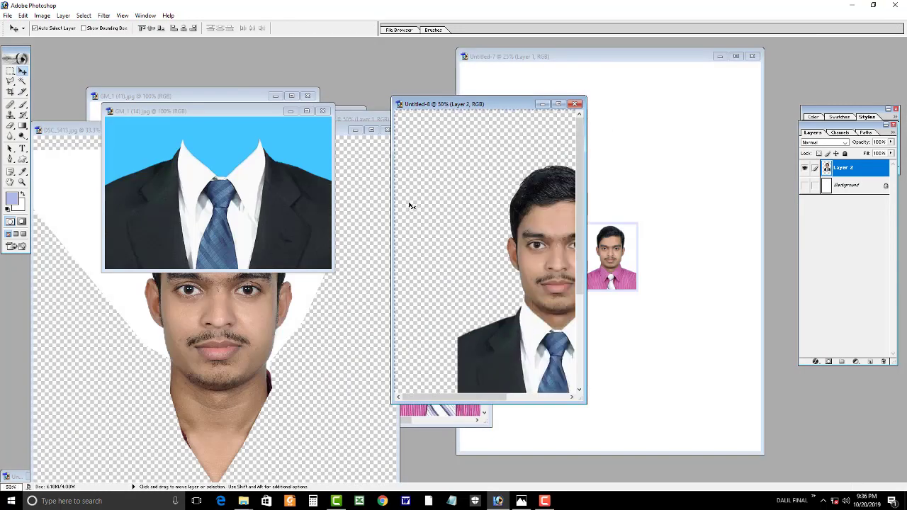
pyautogui.moveTo(507, 114); pyautogui.dragTo(719, 188)
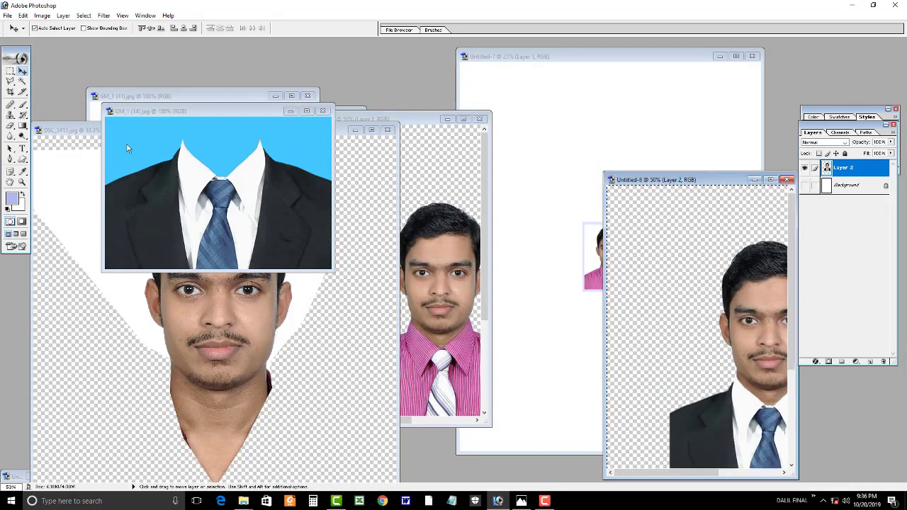
pyautogui.moveTo(199, 110); pyautogui.dragTo(381, 244)
pyautogui.click(182, 117)
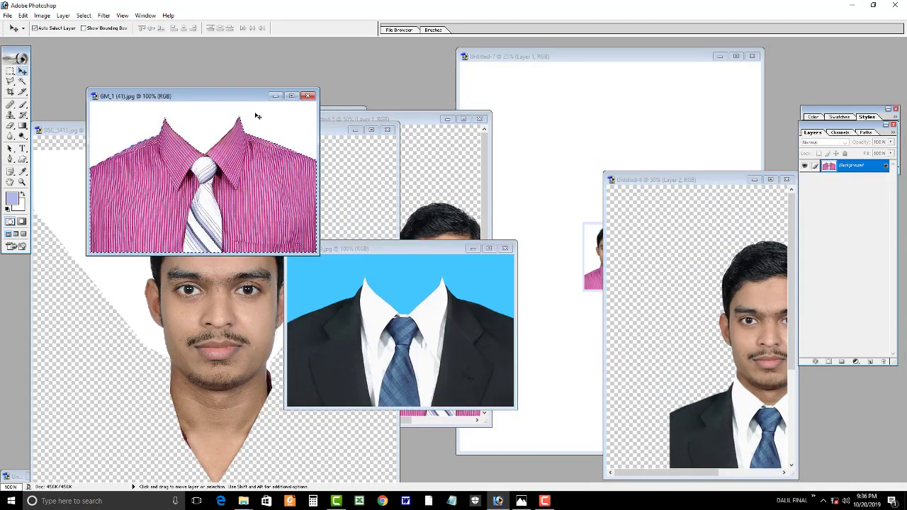
pyautogui.click(306, 95)
pyautogui.click(452, 188)
# Create a new 4 × 5 cm document at 300 ppi
pyautogui.hotkey('ctrl', 'n')
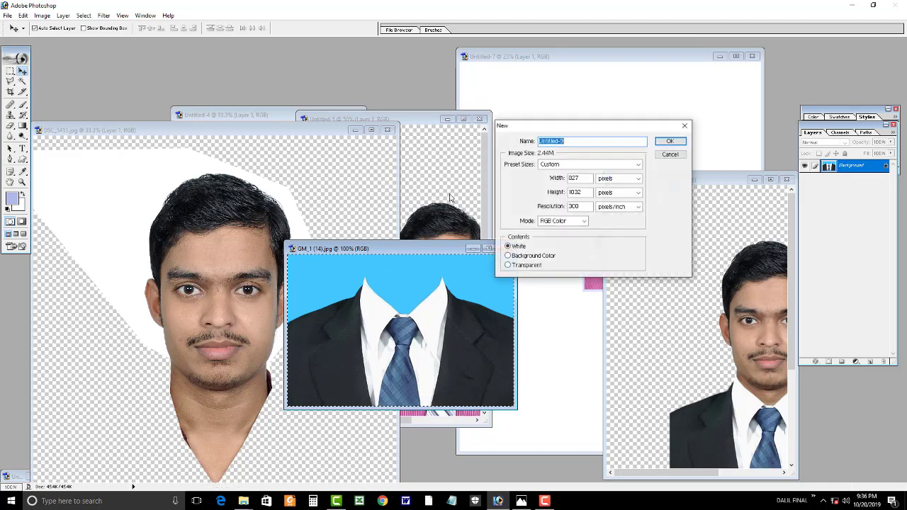
pyautogui.click(617, 178)
pyautogui.click(607, 199)
pyautogui.click(616, 192)
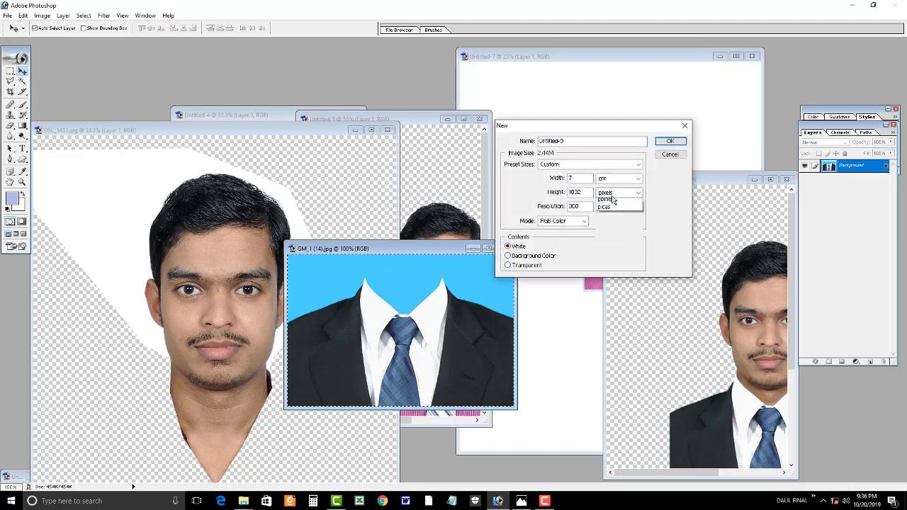
pyautogui.click(600, 206)
pyautogui.write('5')
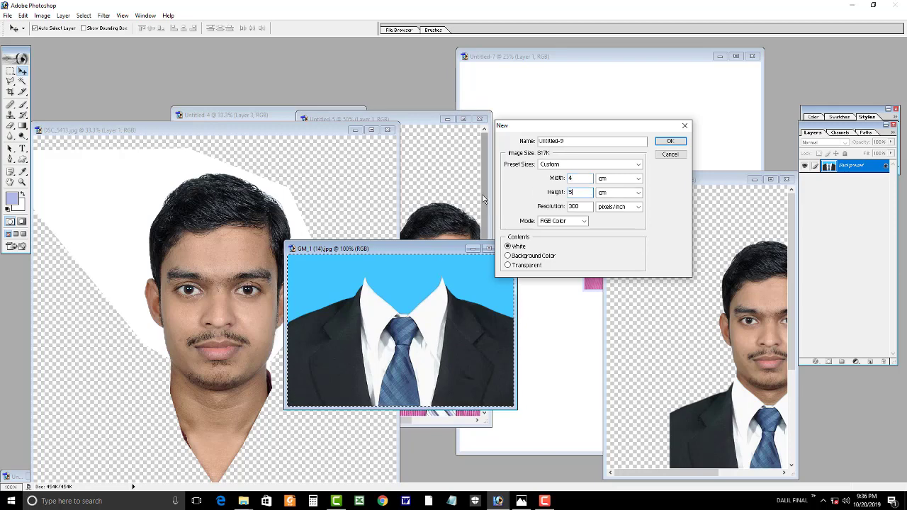
pyautogui.press('Return')
# Paste the suit portrait, resize it to fill the 4 × 5 cm page, and flatten
pyautogui.hotkey('ctrl', '-')
pyautogui.hotkey('ctrl', 'v')
pyautogui.hotkey('ctrl', 't')
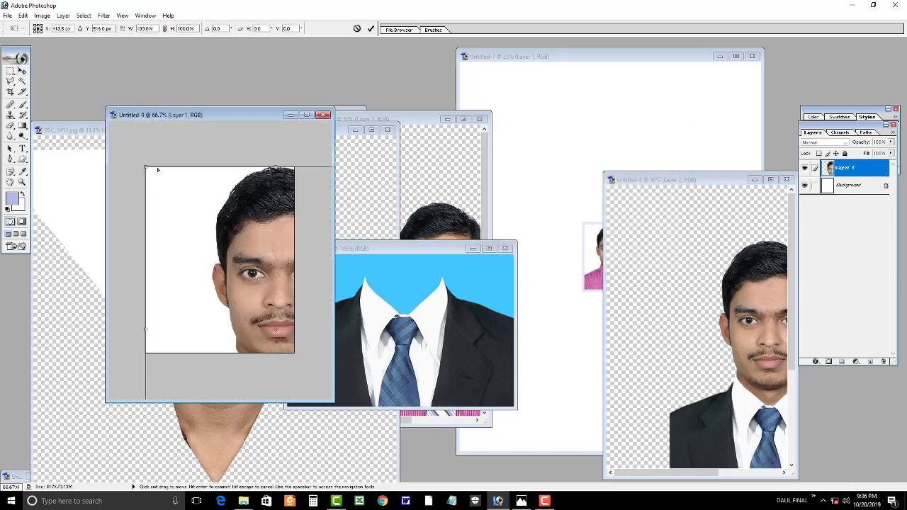
pyautogui.moveTo(147, 169); pyautogui.dragTo(213, 250)
pyautogui.moveTo(254, 302); pyautogui.dragTo(190, 218)
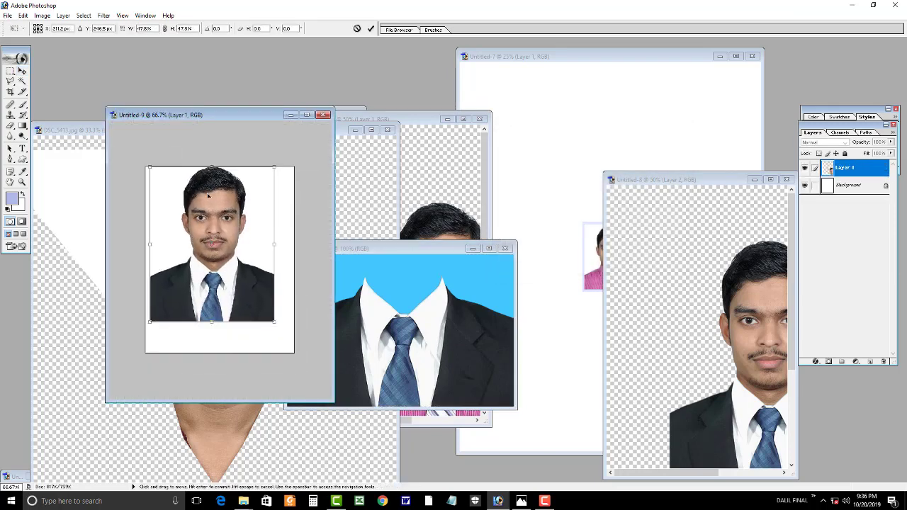
pyautogui.moveTo(274, 168); pyautogui.dragTo(293, 143)
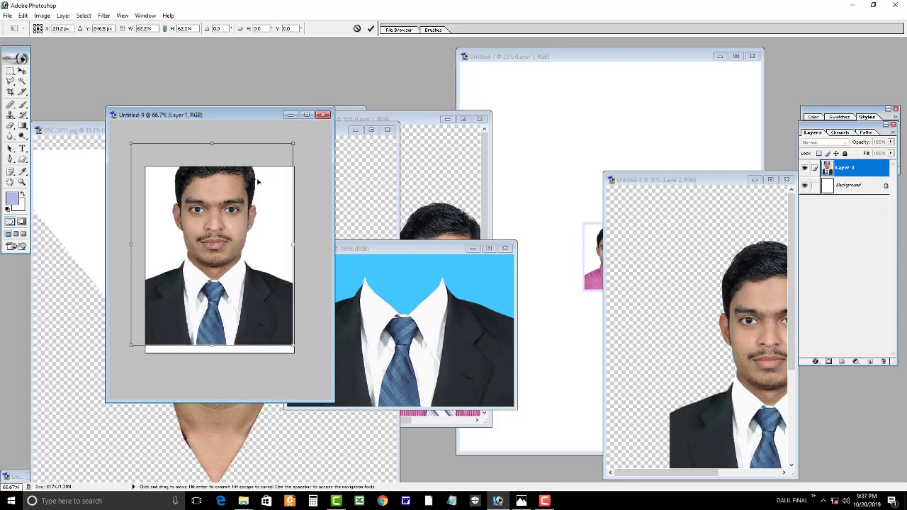
pyautogui.press('Return')
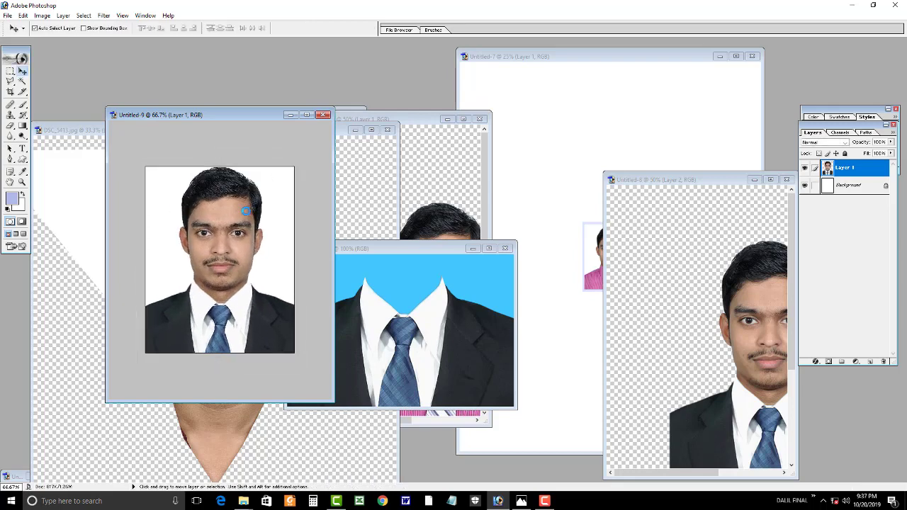
pyautogui.moveTo(234, 220); pyautogui.dragTo(234, 221)
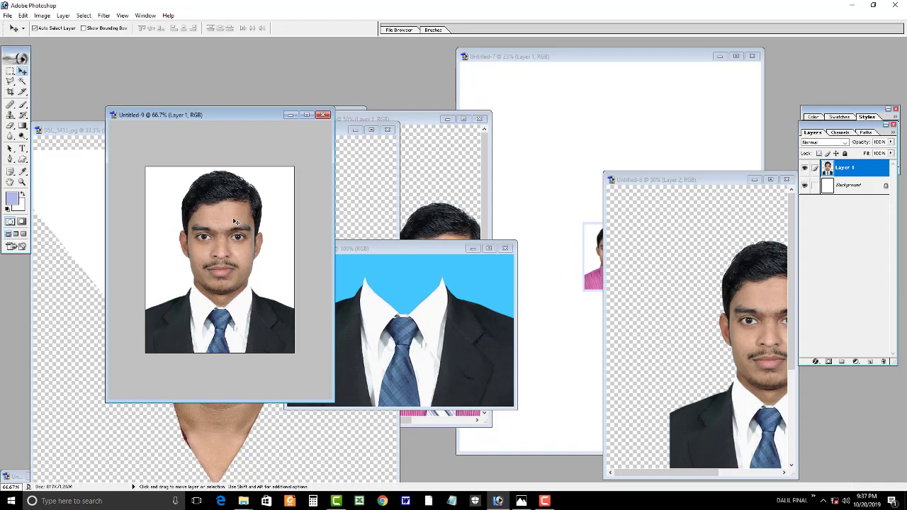
pyautogui.hotkey('ctrl', 'shift', 'e')
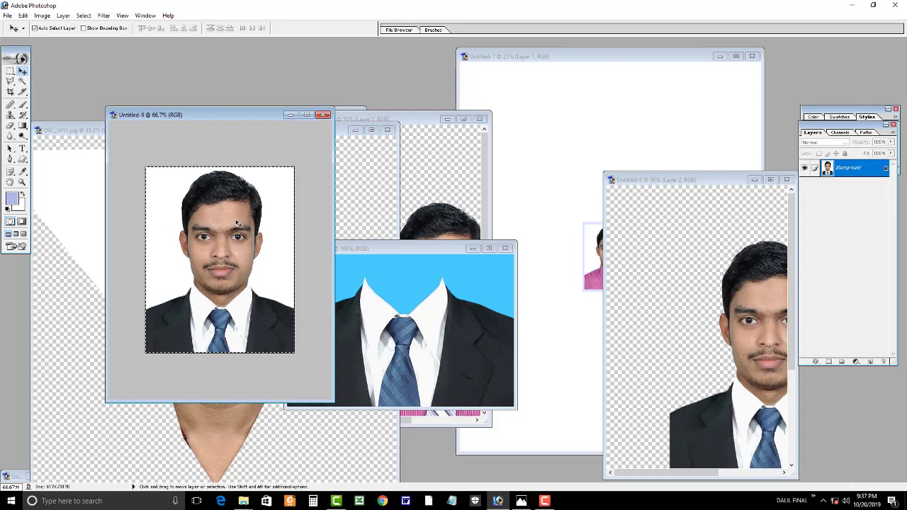
# Duplicate the portrait, shrink the copy slightly, and fill the Background behind it to form a border
pyautogui.hotkey('ctrl', 'j')
pyautogui.hotkey('ctrl', 't')
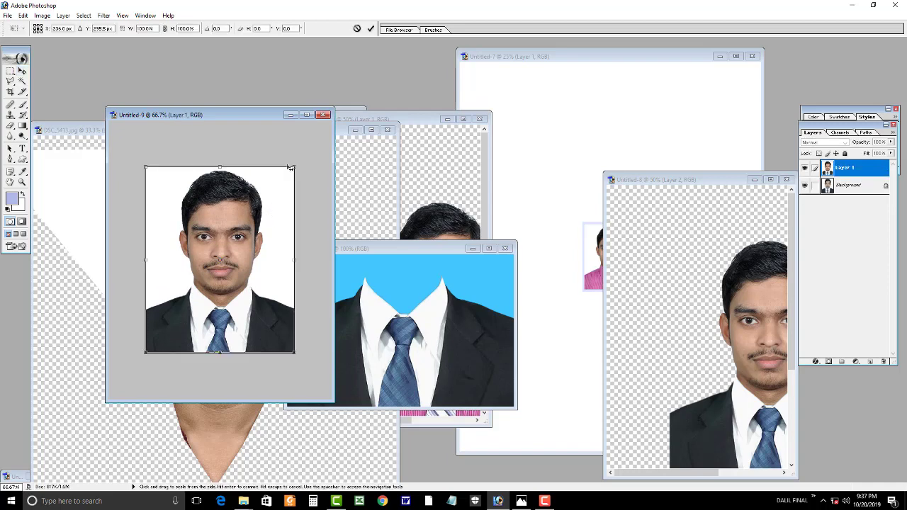
pyautogui.moveTo(291, 167); pyautogui.dragTo(287, 176)
pyautogui.press('Return')
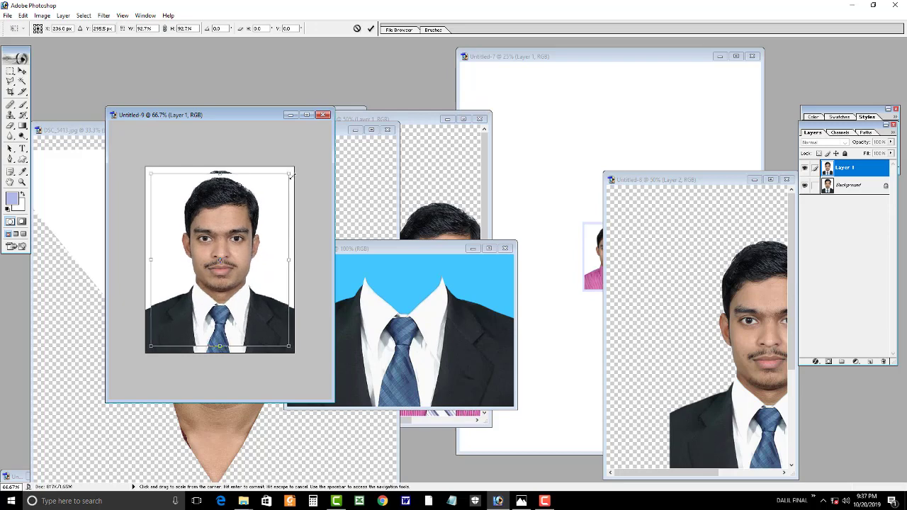
pyautogui.click(826, 185)
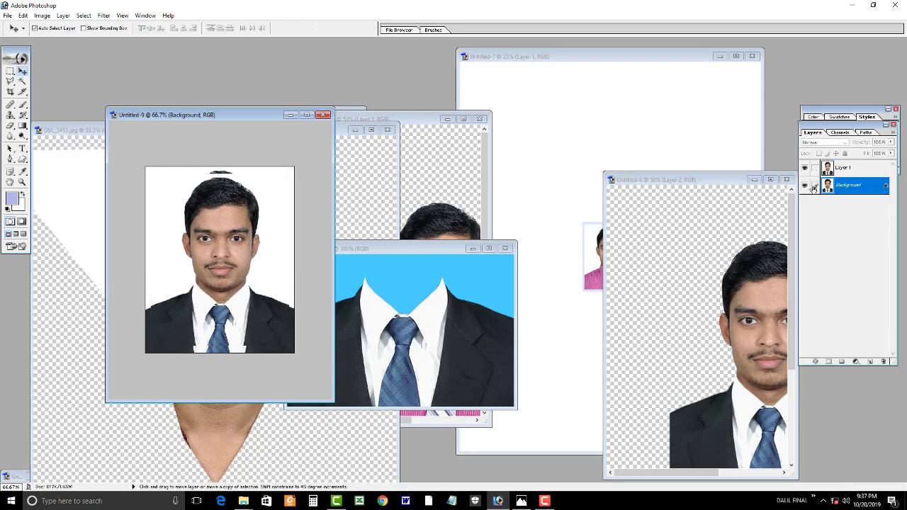
pyautogui.hotkey('alt', 'BackSpace')
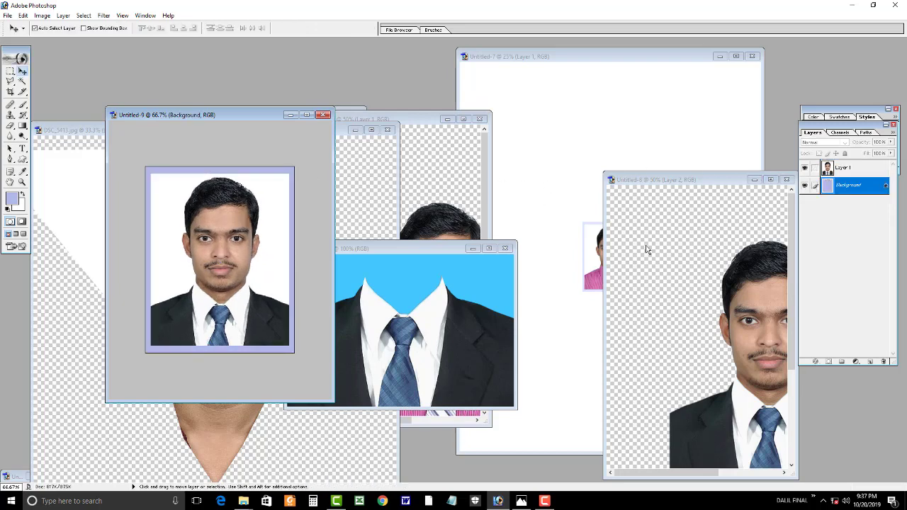
# Refill the border with a very pale lavender and copy the bordered portrait onto the print sheet
pyautogui.click(62, 17)
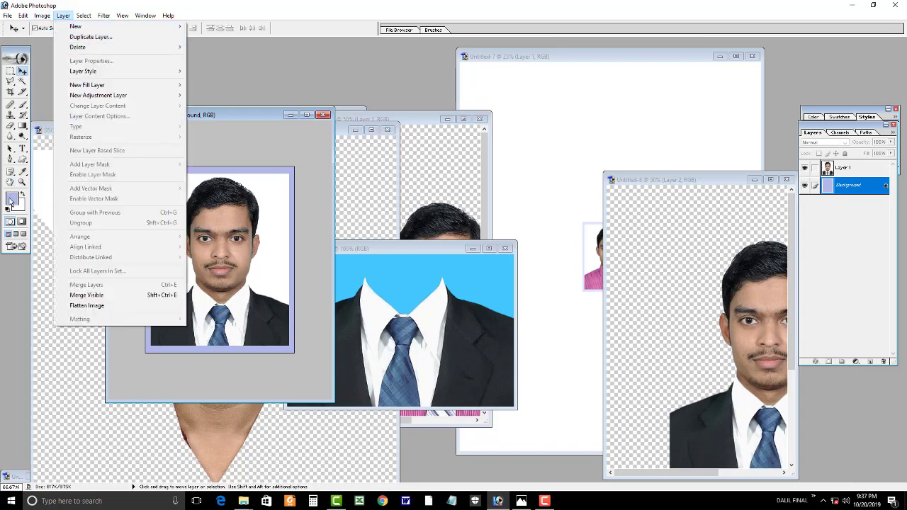
pyautogui.click(11, 201)
pyautogui.moveTo(522, 210); pyautogui.dragTo(513, 197)
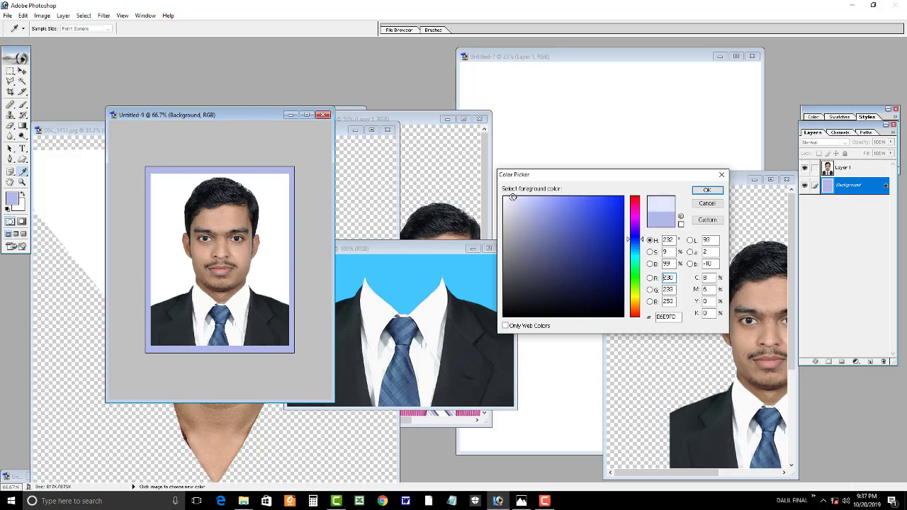
pyautogui.press('Return')
pyautogui.hotkey('alt', 'BackSpace')
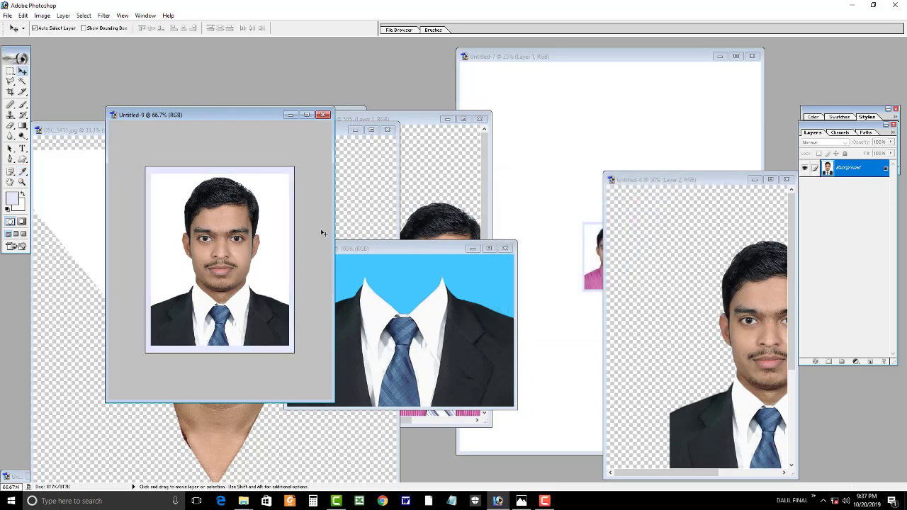
pyautogui.moveTo(320, 233); pyautogui.dragTo(502, 172)
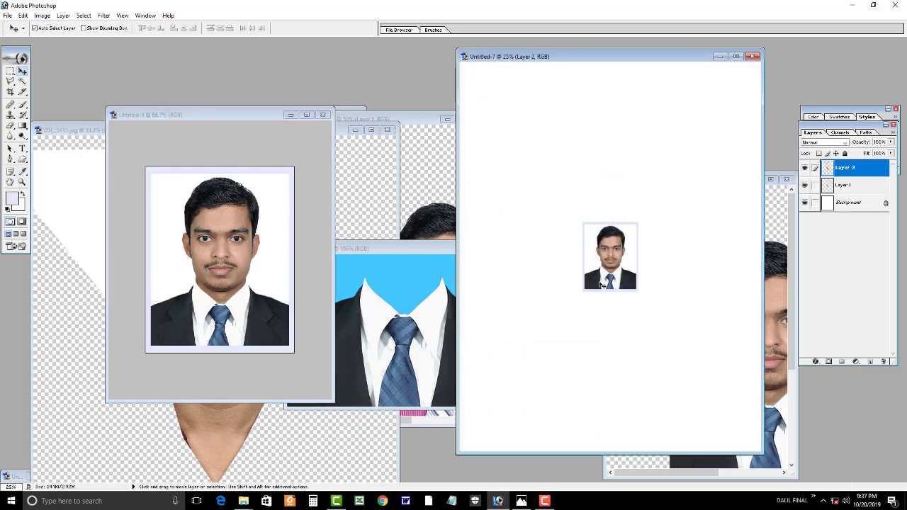
# Position the pink-shirt and suit photos side by side near the top of the print sheet
pyautogui.hotkey('ctrl', '+')
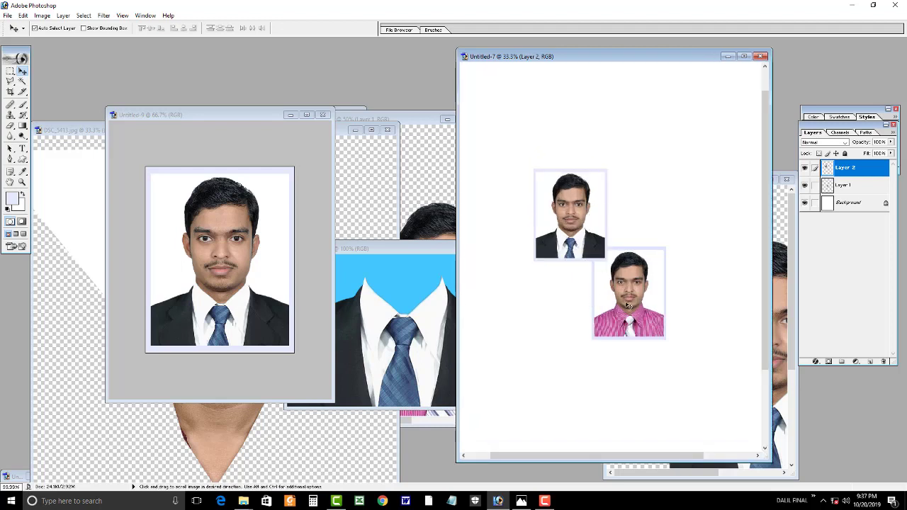
pyautogui.moveTo(628, 306); pyautogui.dragTo(643, 236)
pyautogui.hotkey('ctrl', '+')
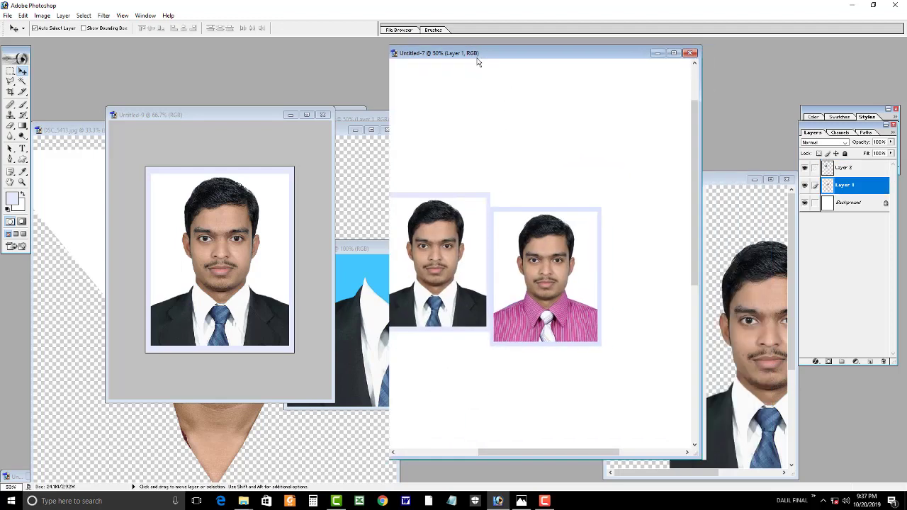
pyautogui.moveTo(477, 63); pyautogui.dragTo(460, 65)
pyautogui.moveTo(544, 287); pyautogui.dragTo(544, 227)
pyautogui.moveTo(476, 246)
pyautogui.mouseDown()
pyautogui.moveTo(505, 191)
pyautogui.moveTo(568, 188)
pyautogui.mouseUp()
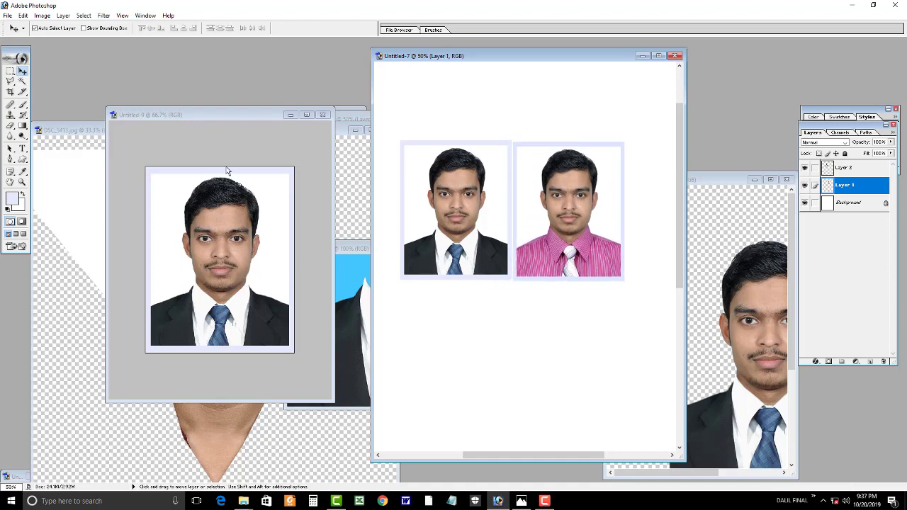
# Revert the maroon-shirt photo DSC_5413 and crop it to 1.5 × 1.8 in
pyautogui.click(243, 122)
pyautogui.click(80, 210)
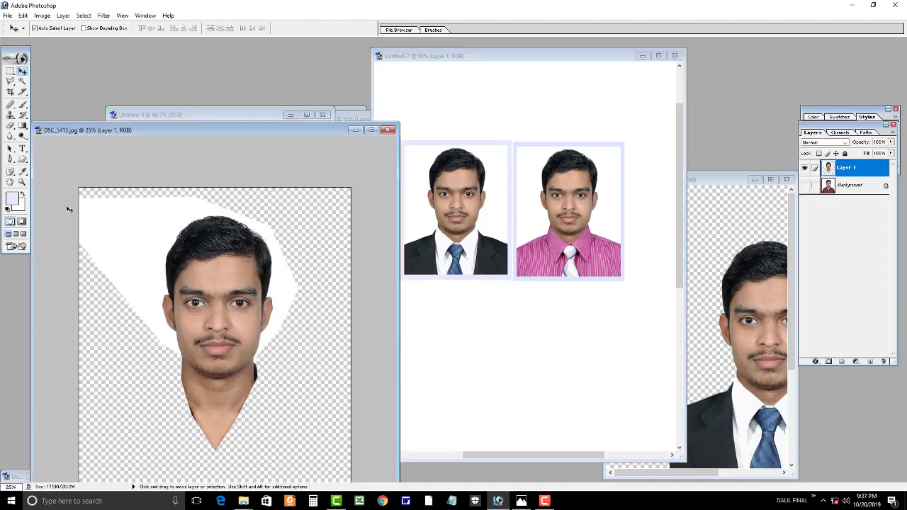
pyautogui.hotkey('ctrl', 'alt', 'z')
pyautogui.hotkey('ctrl', 'd')
pyautogui.press('c')
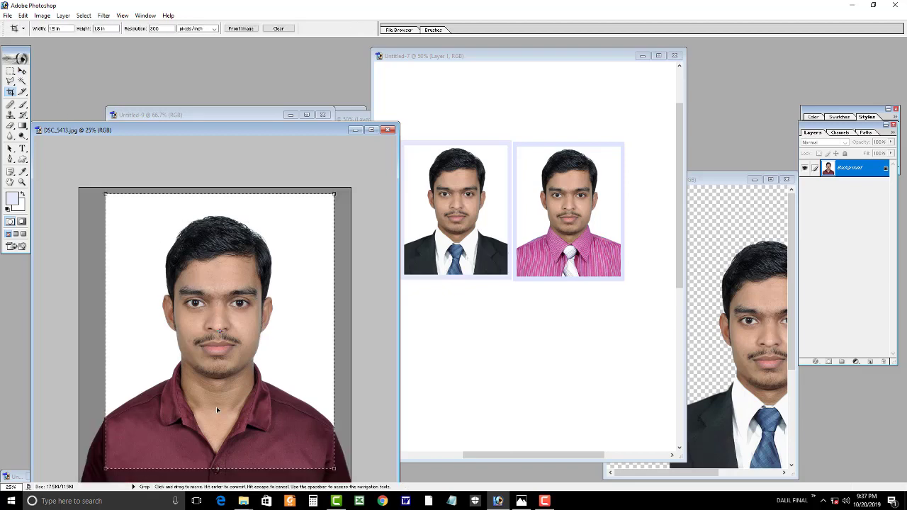
pyautogui.press('Return')
pyautogui.press('v')
# Copy the maroon photo onto the sheet at top-left and set the suit photo below it
pyautogui.moveTo(215, 344)
pyautogui.mouseDown()
pyautogui.moveTo(540, 250)
pyautogui.moveTo(520, 396)
pyautogui.moveTo(431, 168)
pyautogui.mouseUp()
pyautogui.moveTo(453, 212); pyautogui.dragTo(453, 356)
pyautogui.moveTo(583, 218); pyautogui.dragTo(587, 155)
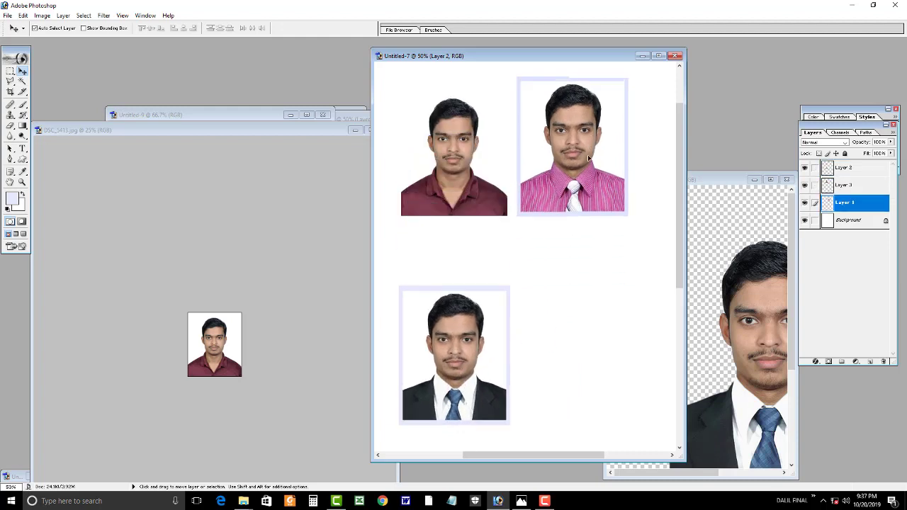
pyautogui.moveTo(493, 320); pyautogui.dragTo(497, 268)
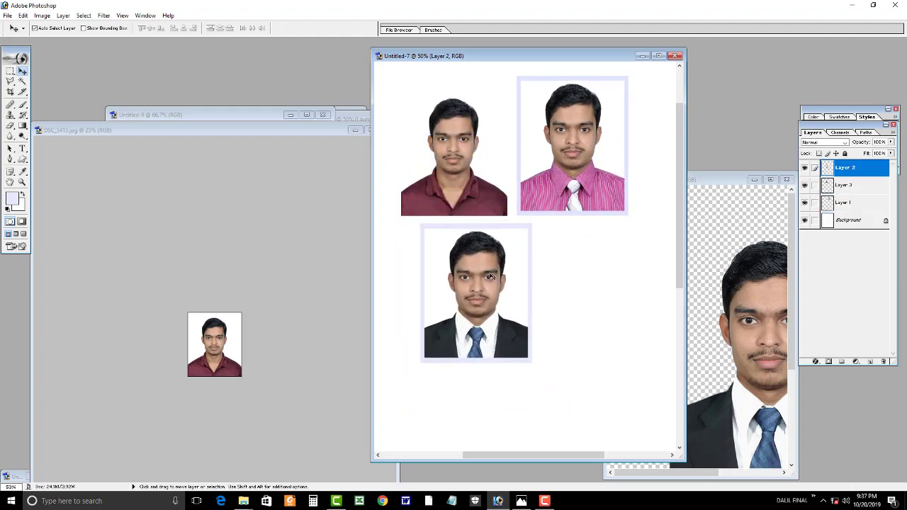